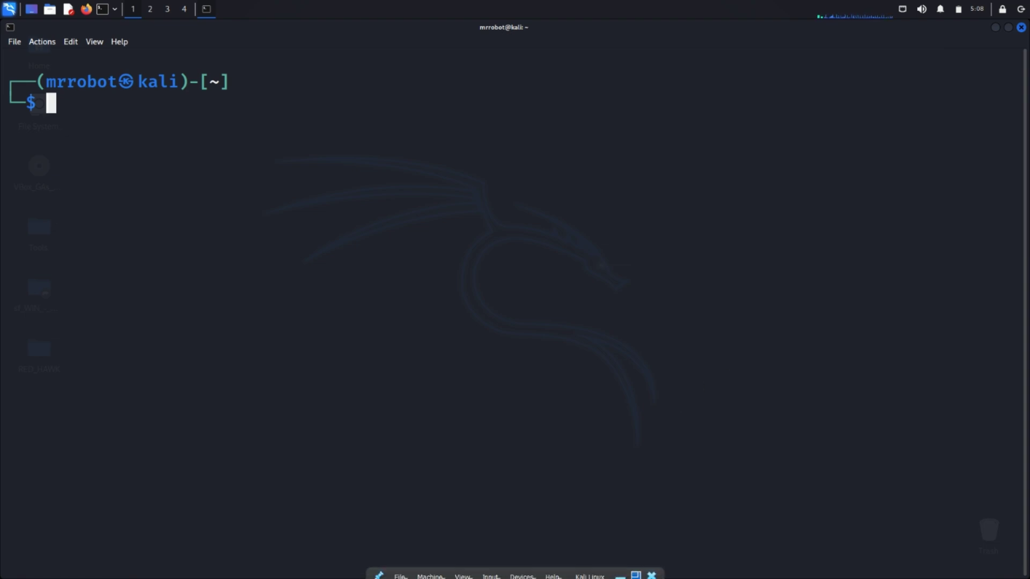
- Switch to the Windows 7 virtual machine and close its open Windows Firewall window
click(620, 571)
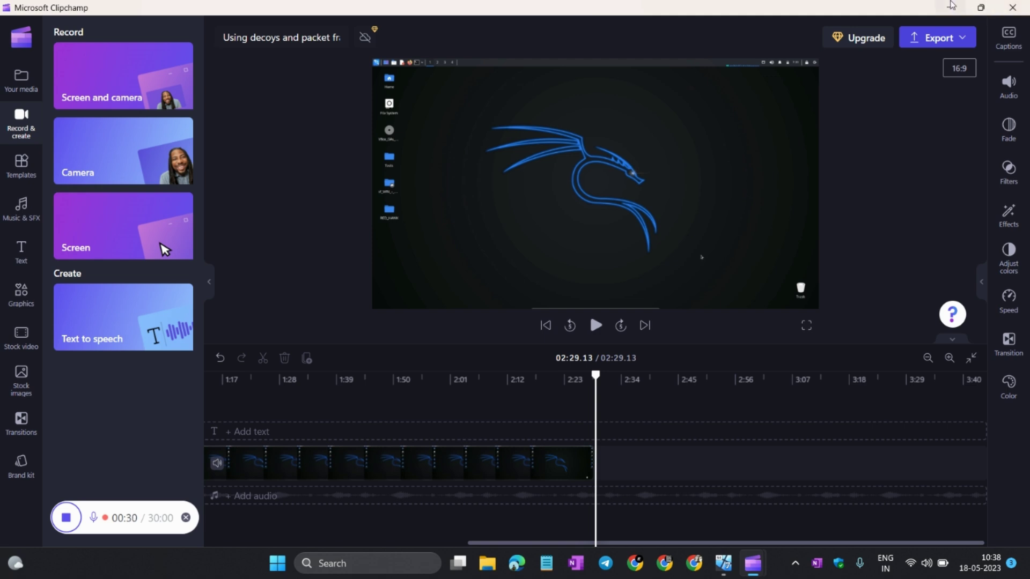
key(alt+Tab)
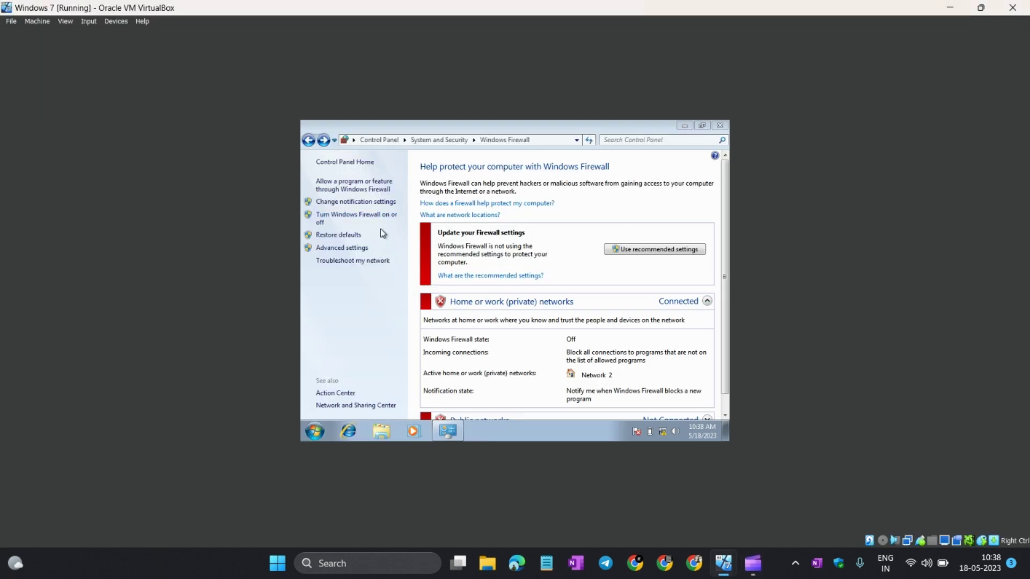
click(721, 126)
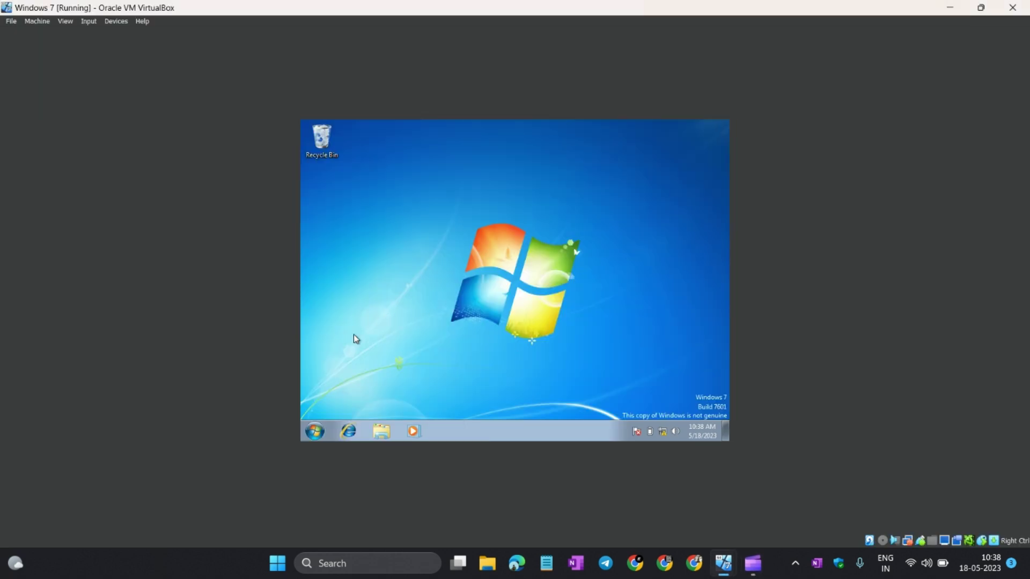
- Turn on Windows Firewall by applying the recommended settings in Control Panel's System and Security section, and close the window
click(316, 430)
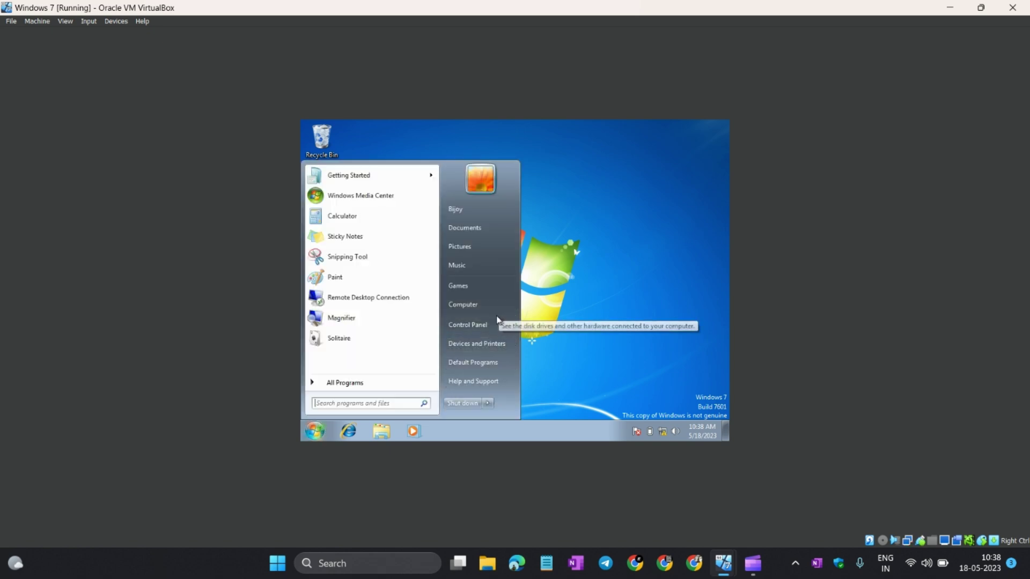
click(485, 334)
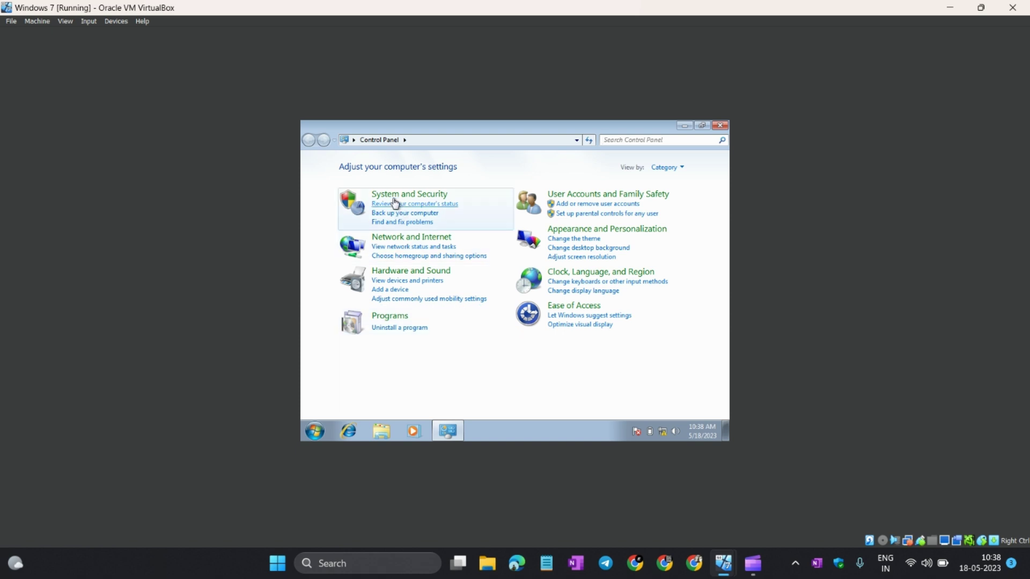
click(393, 193)
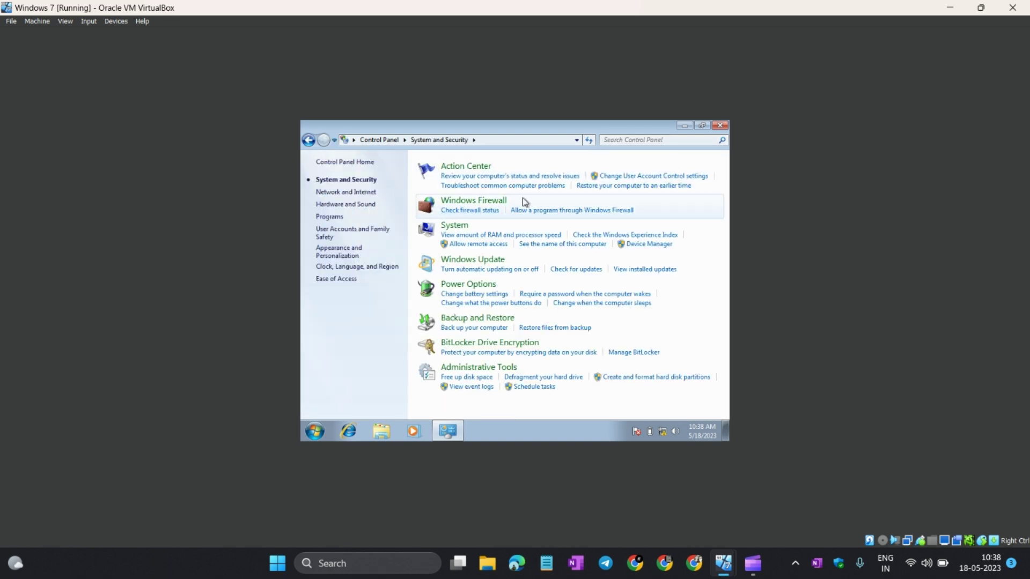
click(499, 203)
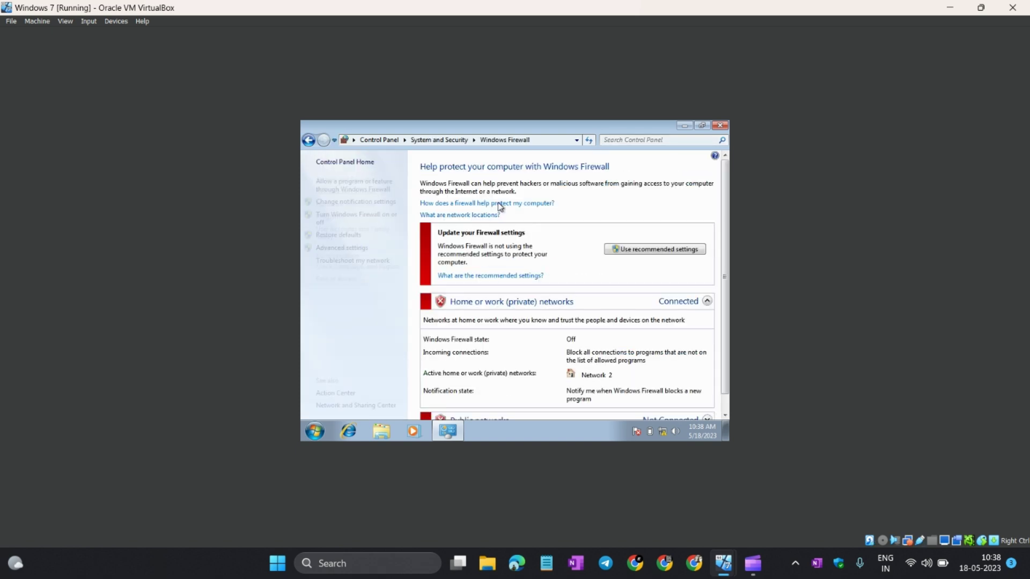
click(654, 250)
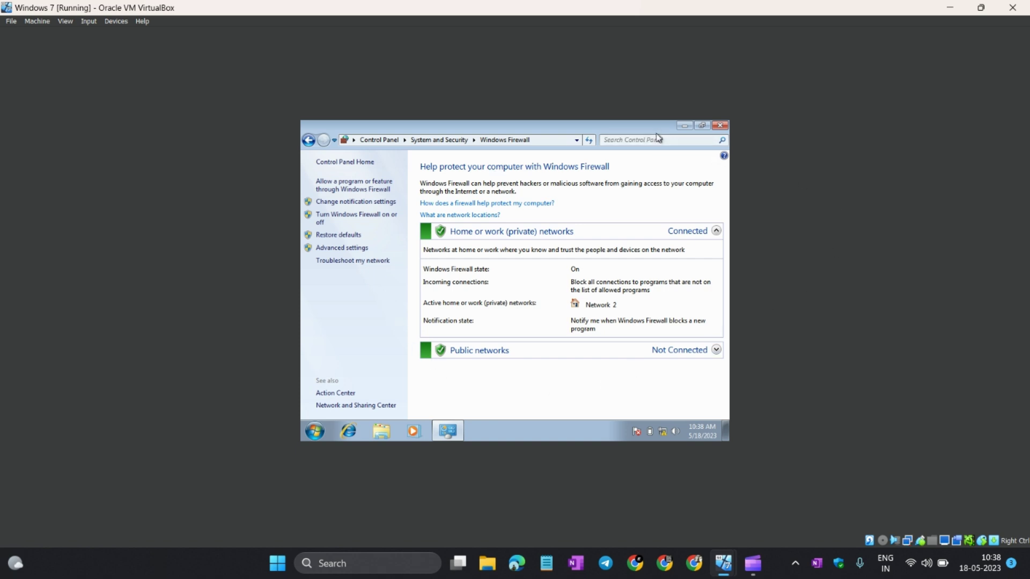
click(720, 125)
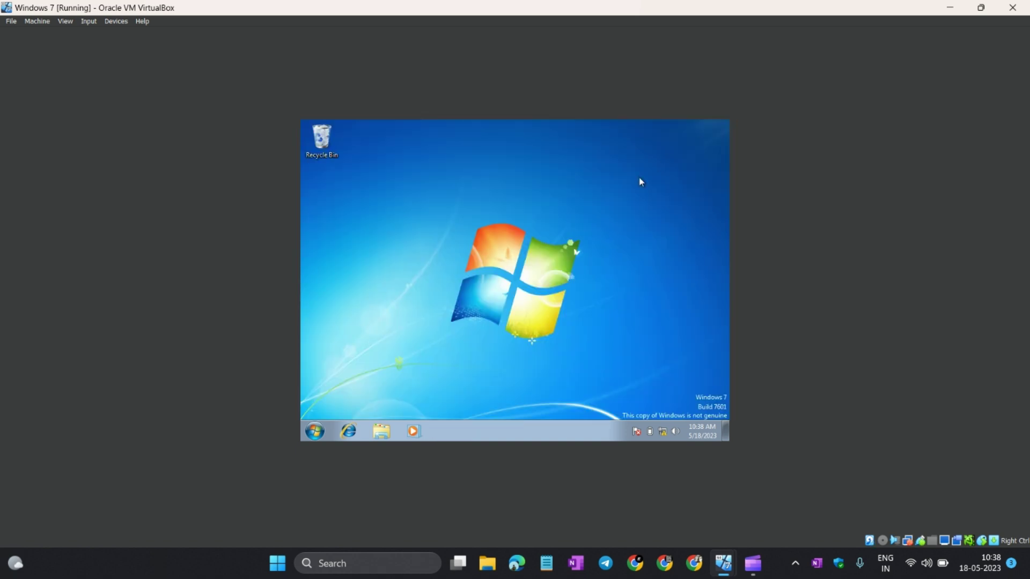
- Open a Command Prompt in the Windows 7 machine and check its network configuration with ipconfig
click(315, 431)
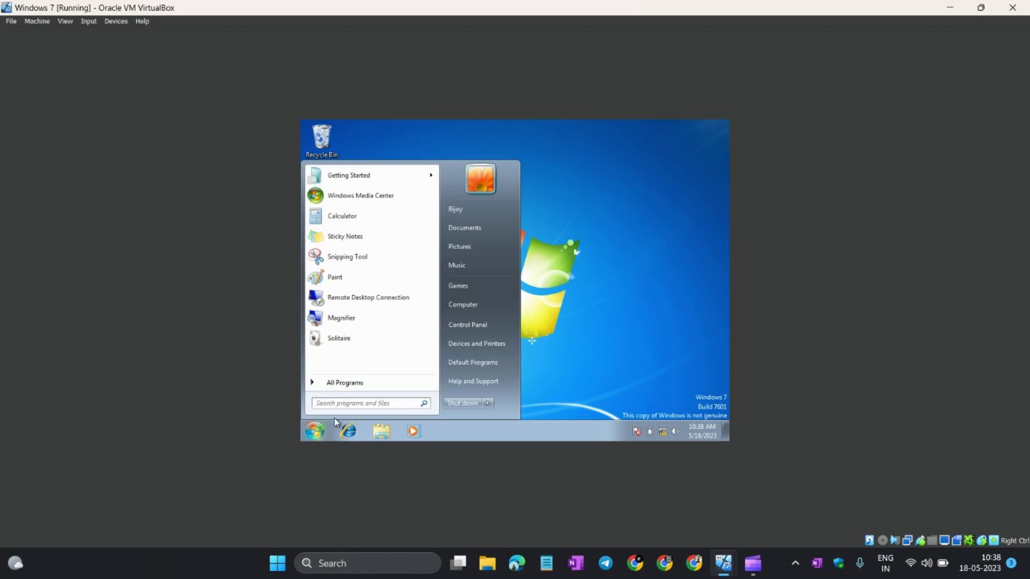
text(cmd)
key(Return)
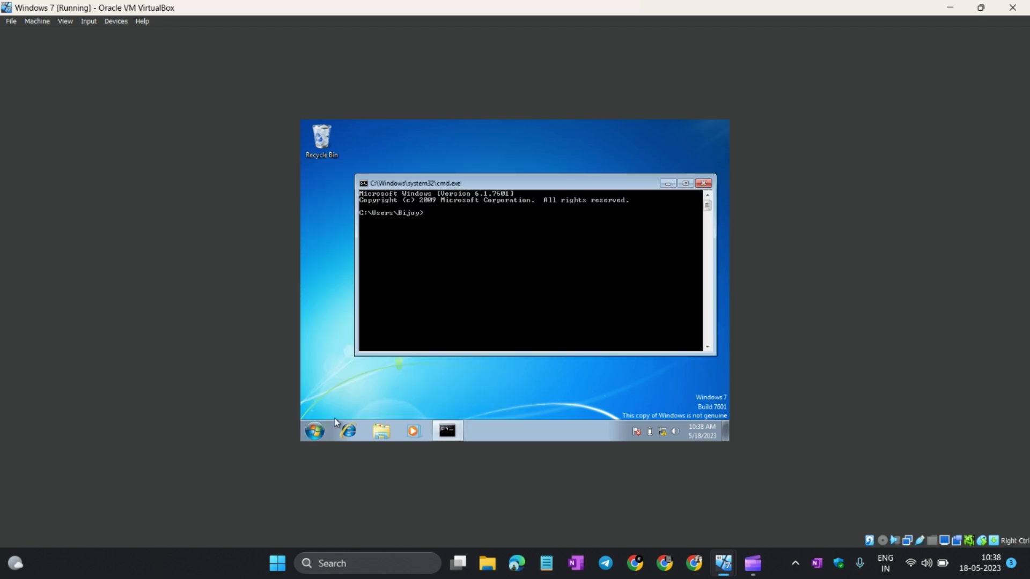
text(ipconfig)
key(Return)
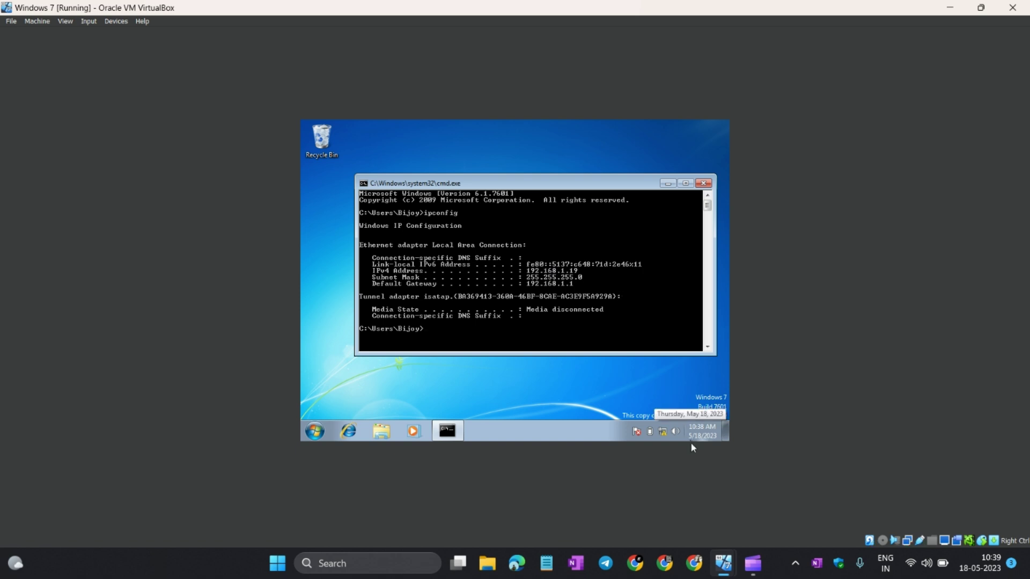
- Switch to the Kali Linux virtual machine and run a SYN scan of the Windows 7 machine with sudo nmap -sS 192.168.1.19
mouse_move(723, 563)
click(749, 506)
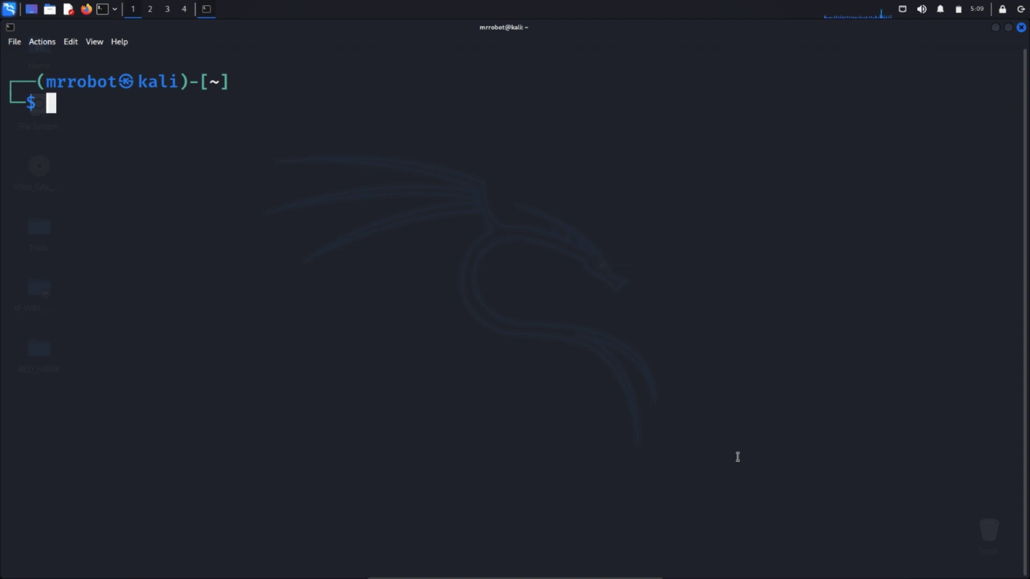
text(sudo nma)
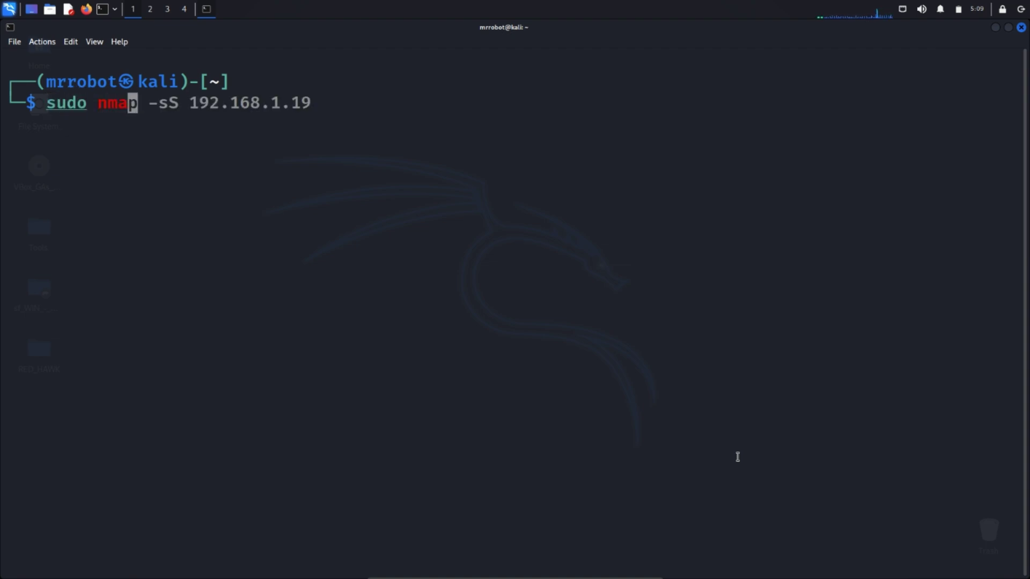
text(p -sS )
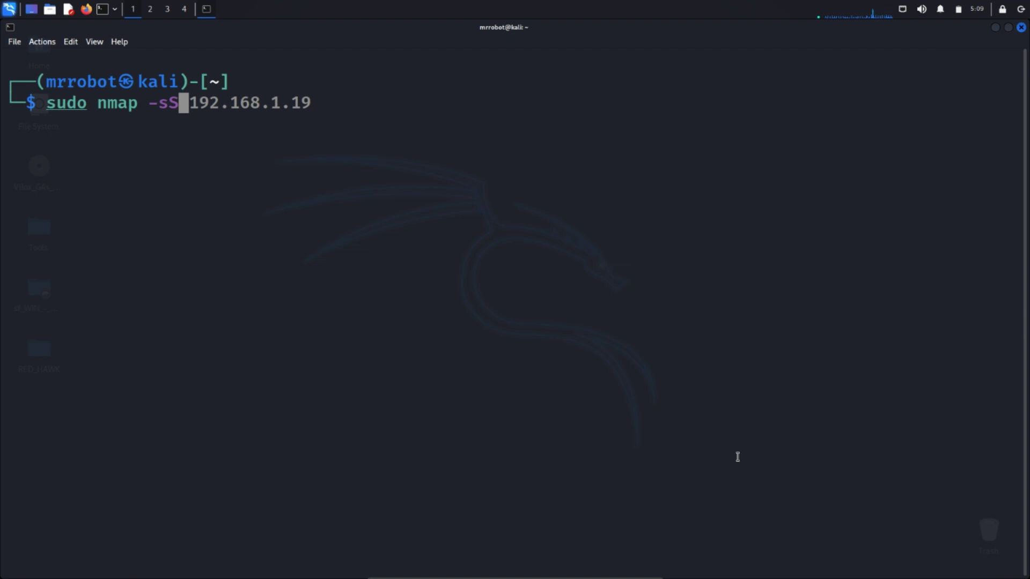
text(192.168.1.19)
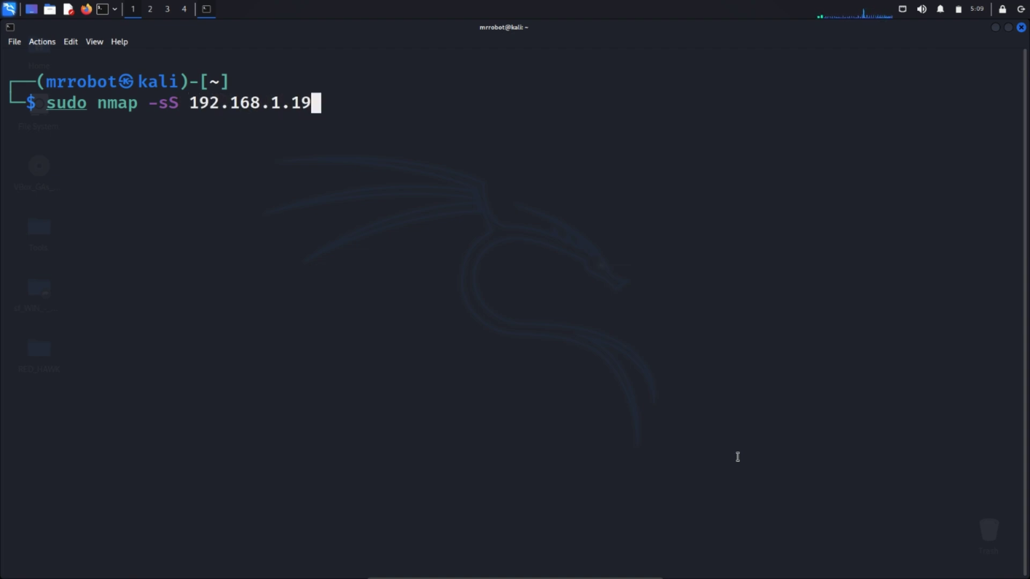
key(Return)
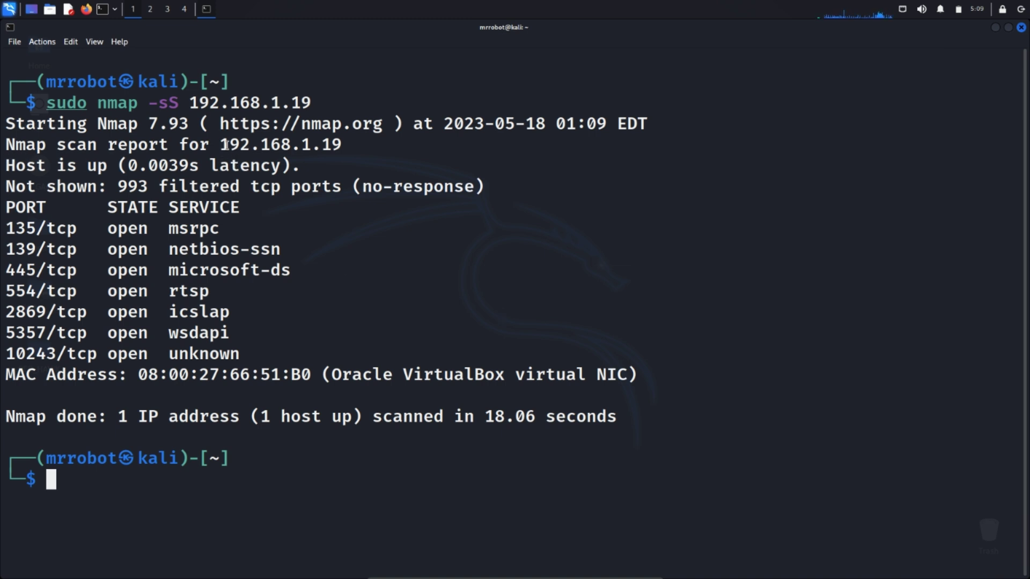
- Examine the scan report by highlighting the target address and the filtered TCP ports entry
drag(221, 144, 342, 144)
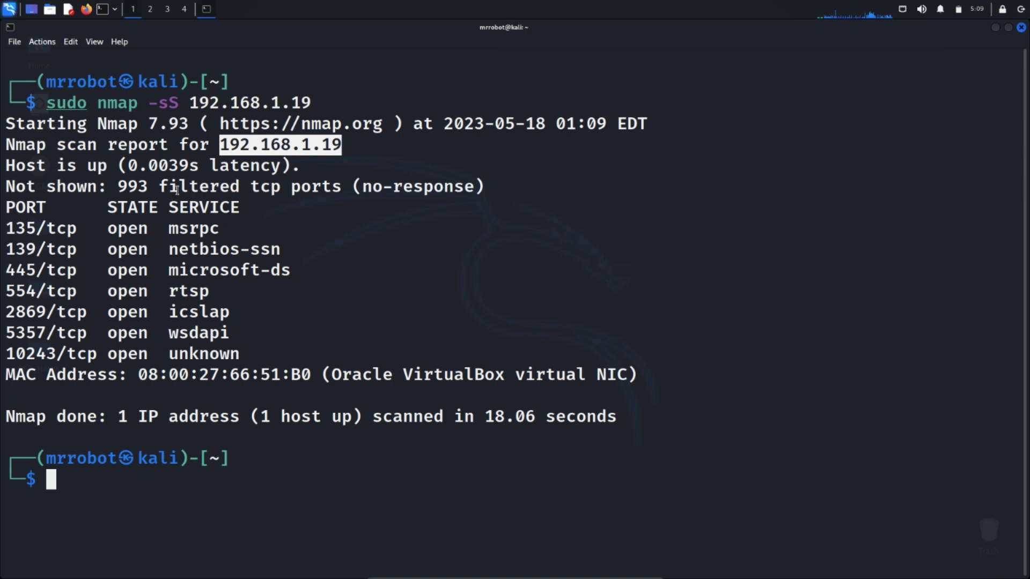
drag(117, 185, 342, 189)
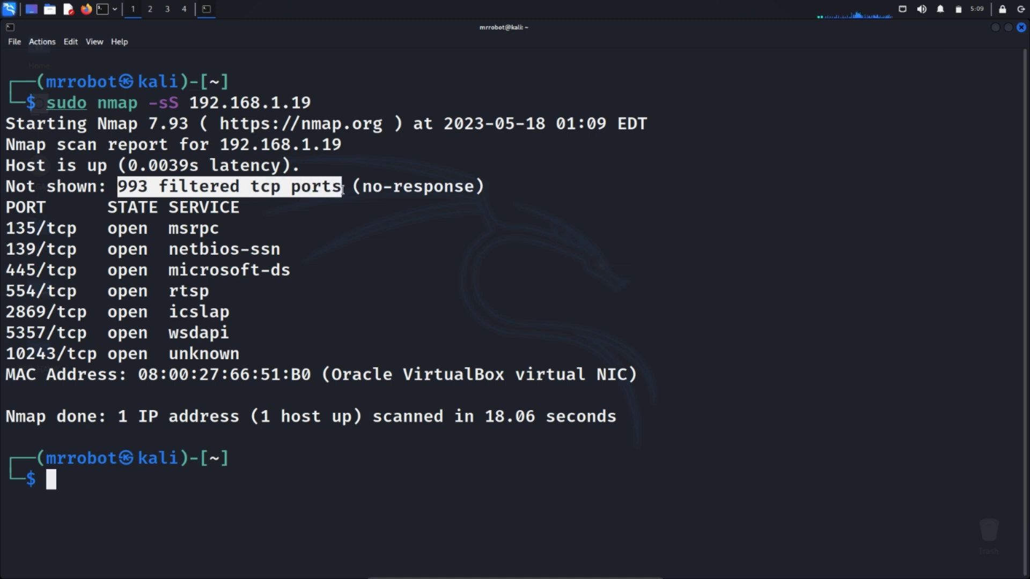
click(258, 190)
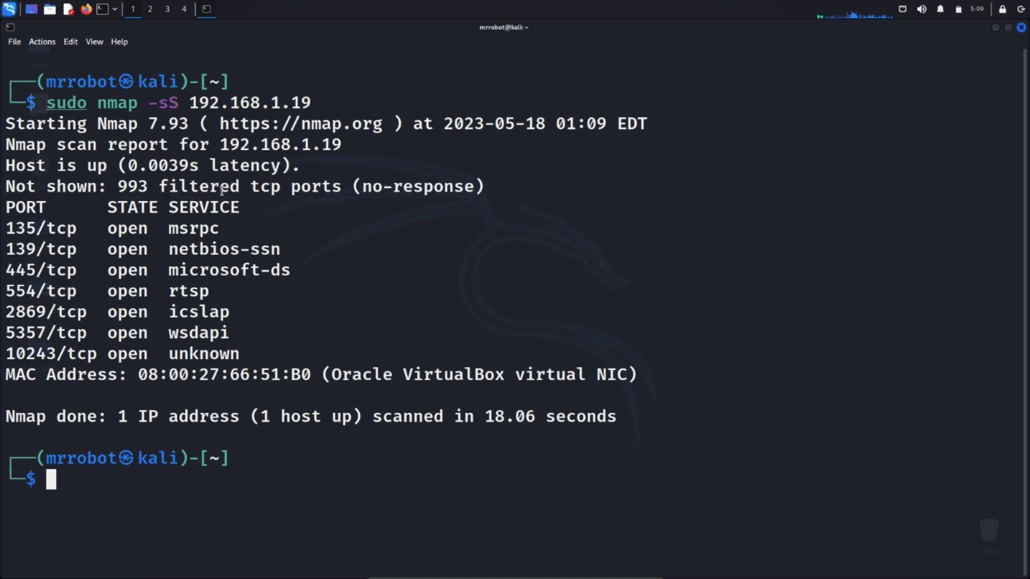
drag(169, 186, 239, 187)
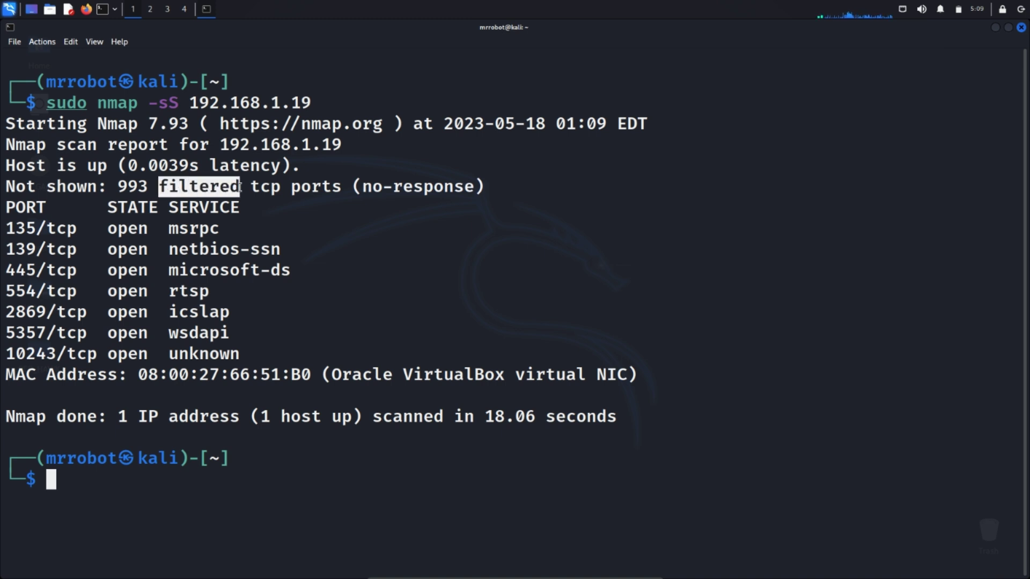
click(239, 188)
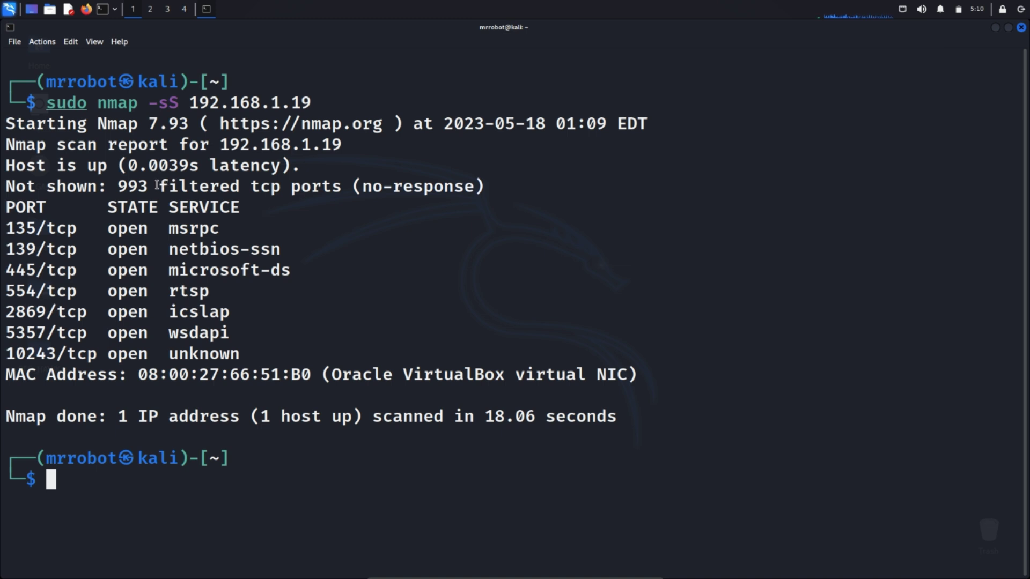
drag(157, 185, 240, 186)
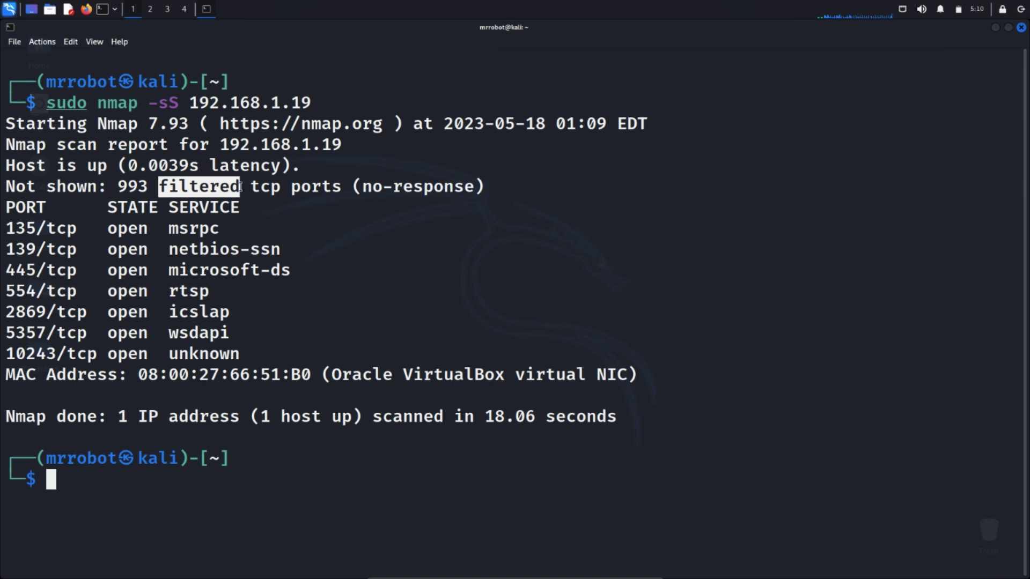
click(10, 228)
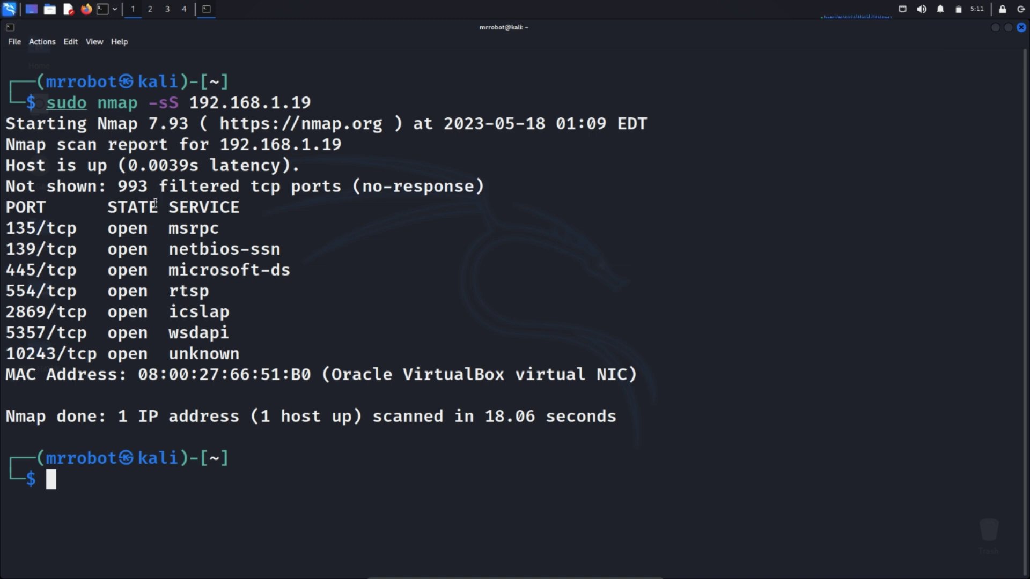
- Return to the Windows 7 virtual machine and open Windows Firewall in Control Panel's System and Security section
mouse_move(506, 569)
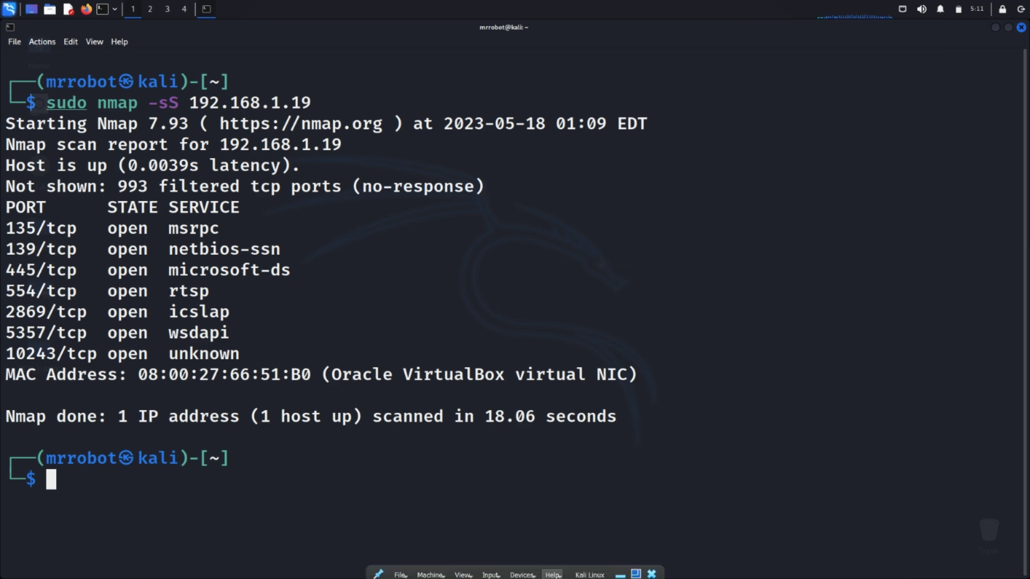
click(621, 569)
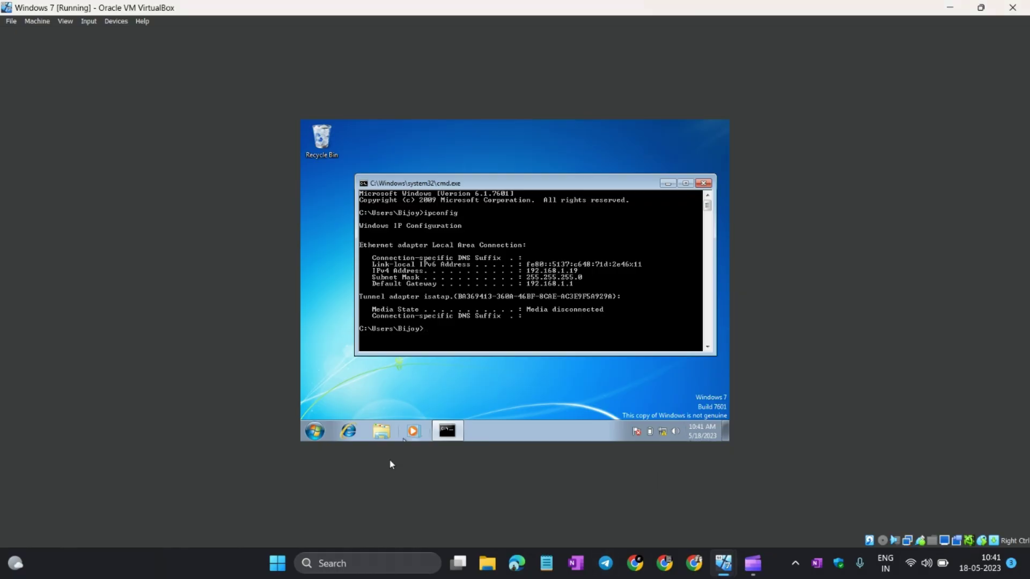
click(315, 431)
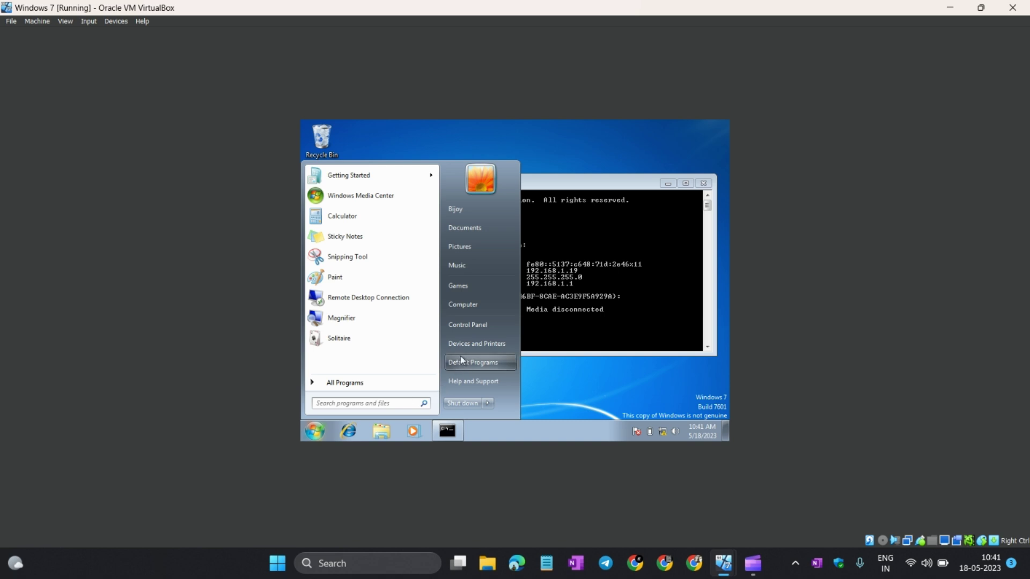
click(475, 326)
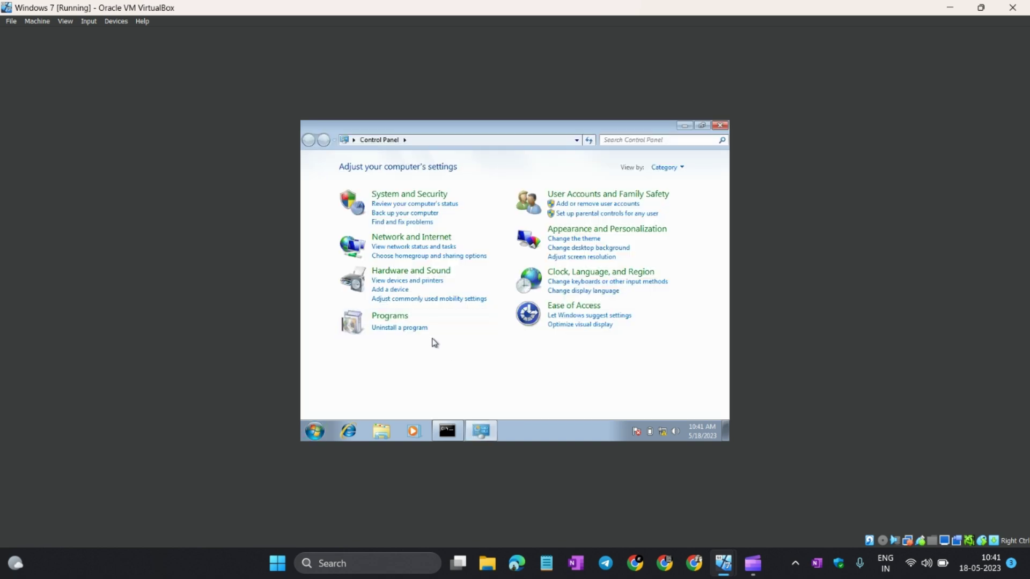
click(413, 199)
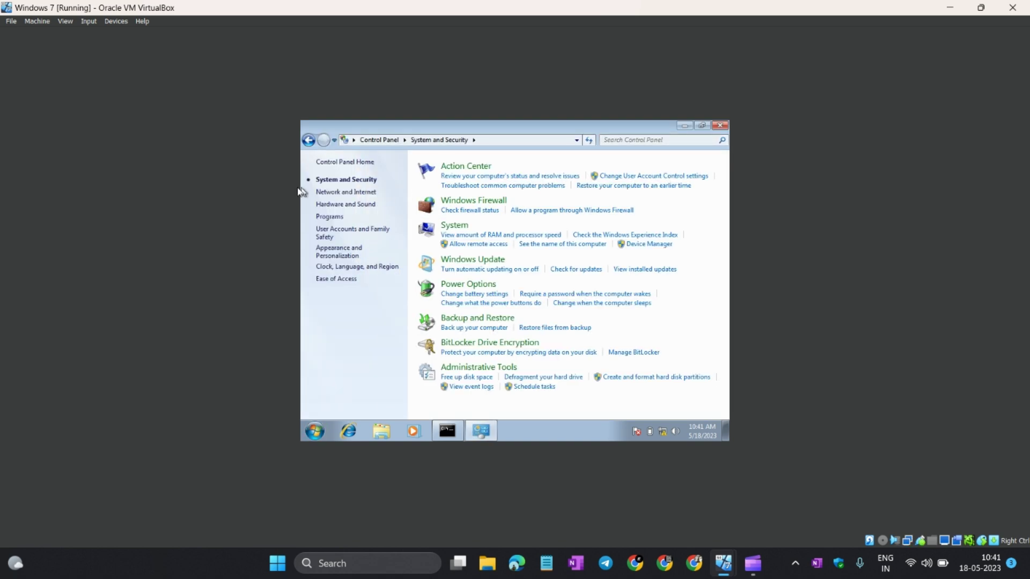
click(479, 206)
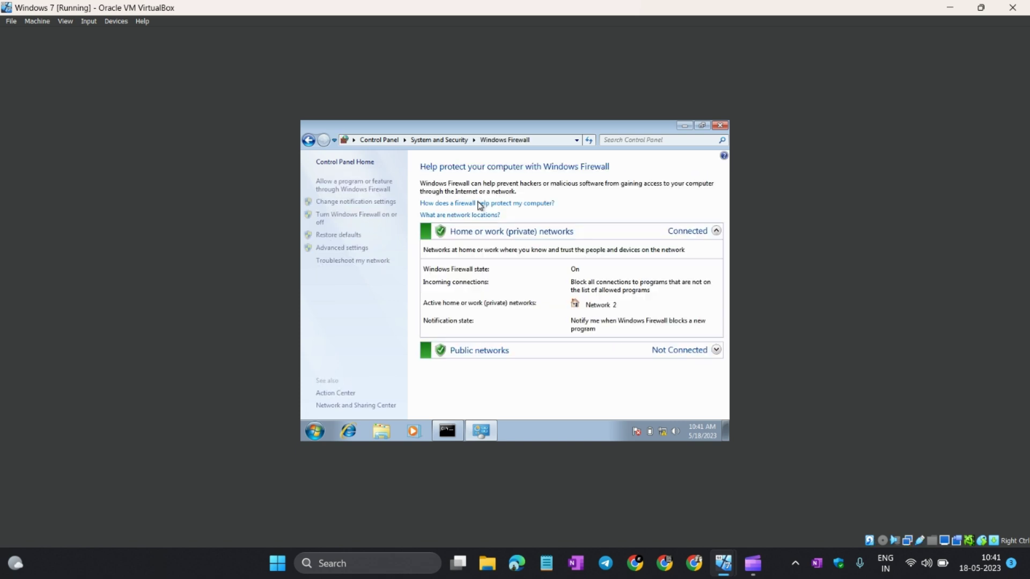
- Turn off Windows Firewall for both private and public networks and dismiss the firewall notification
click(374, 217)
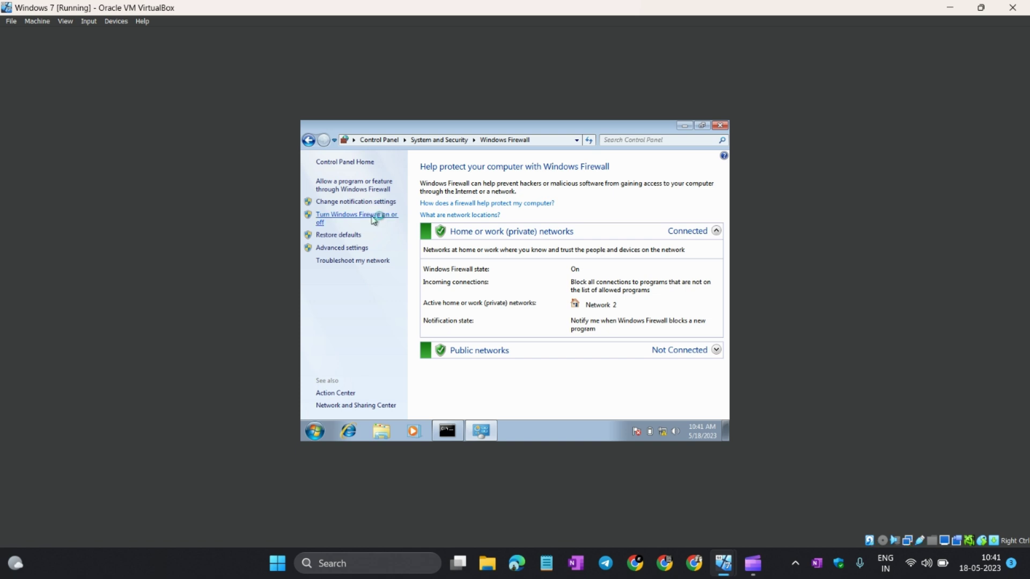
click(392, 251)
click(392, 315)
click(593, 410)
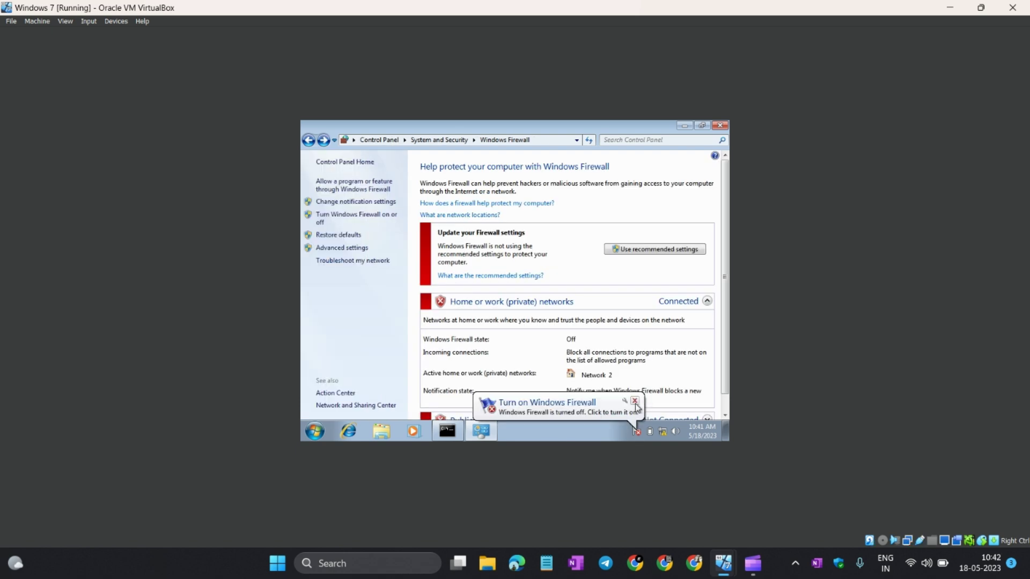
click(635, 401)
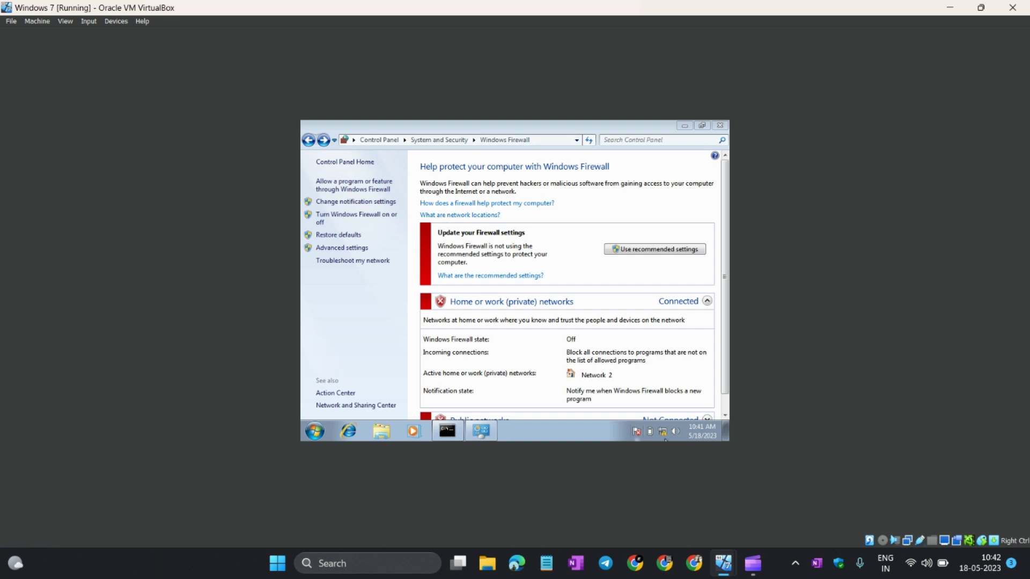
- Switch to the Kali Linux virtual machine and rerun the SYN scan with sudo nmap -sS 192.168.1.19
mouse_move(723, 563)
click(744, 523)
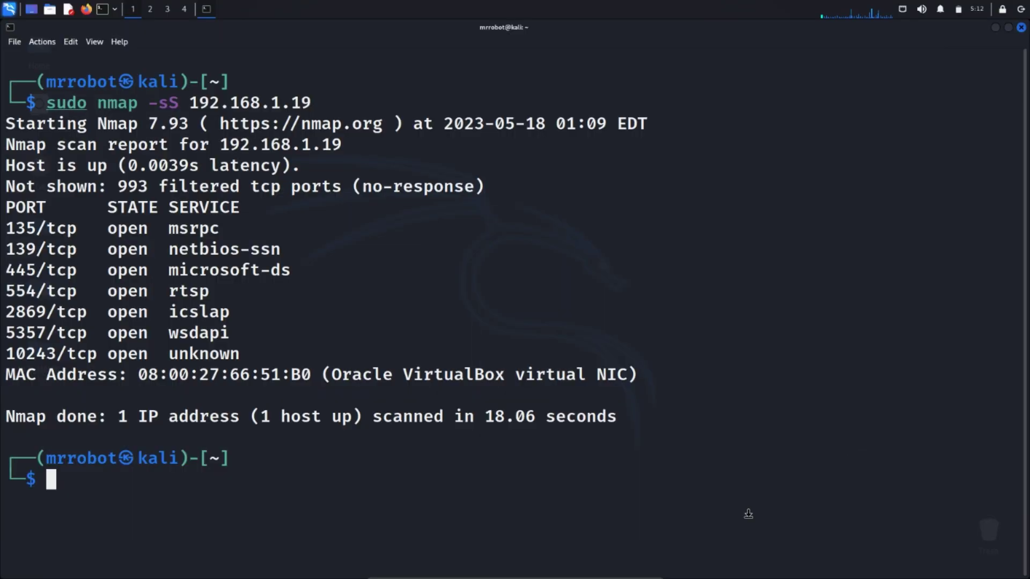
key(Up)
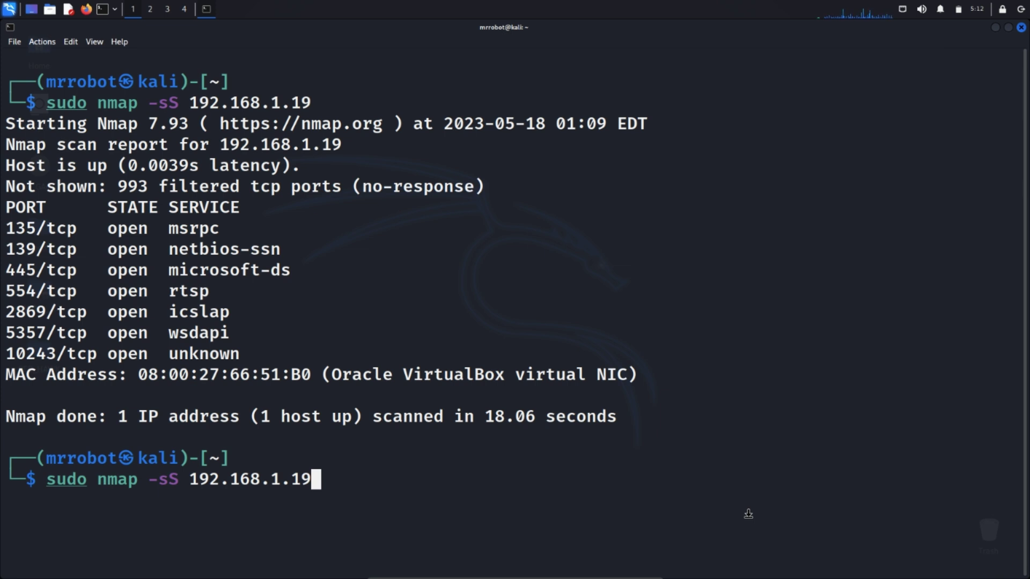
key(Return)
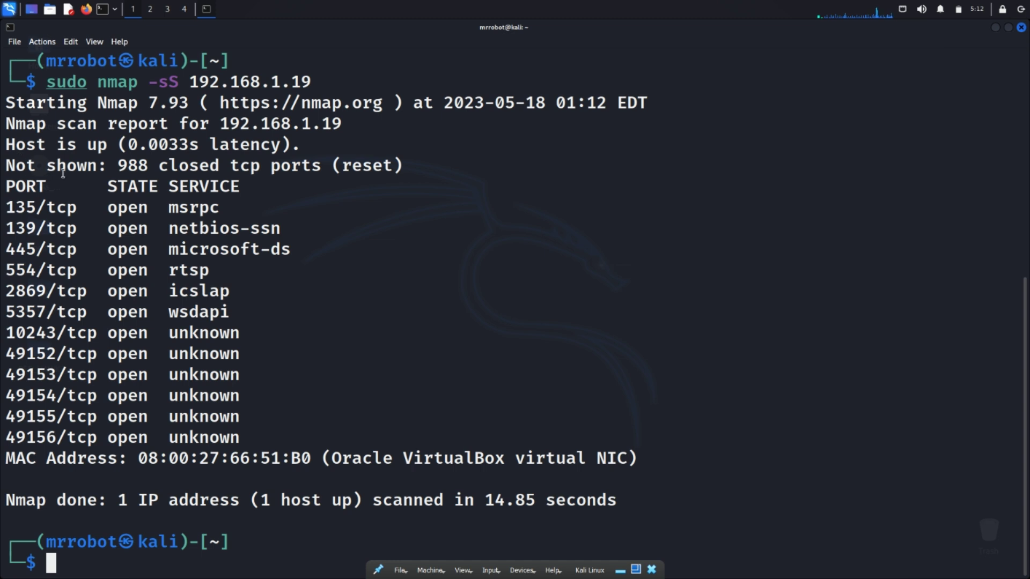
- Compare the closed TCP ports entry of the new scan with the filtered TCP ports entry of the earlier scan
drag(119, 165, 221, 167)
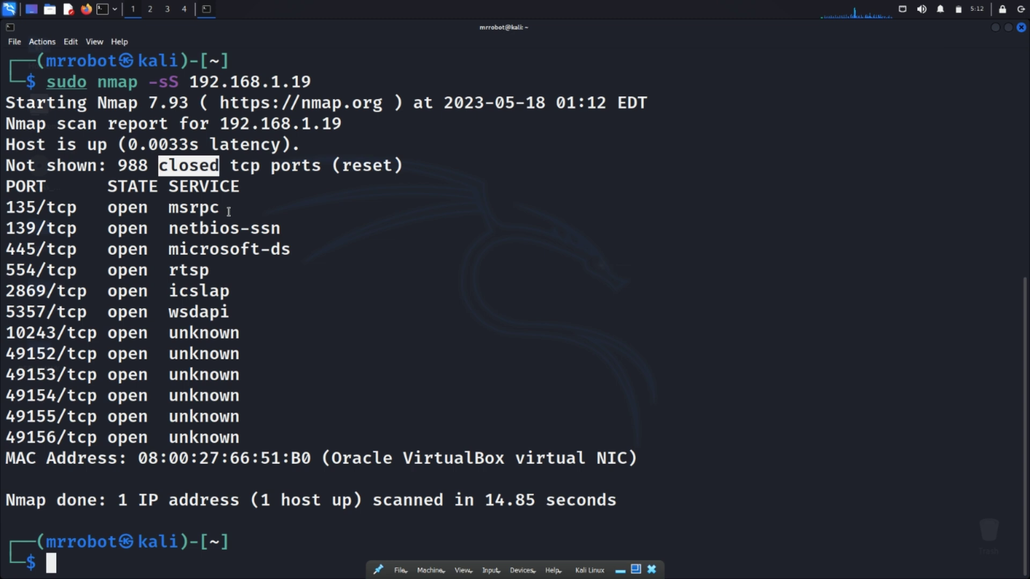
click(252, 177)
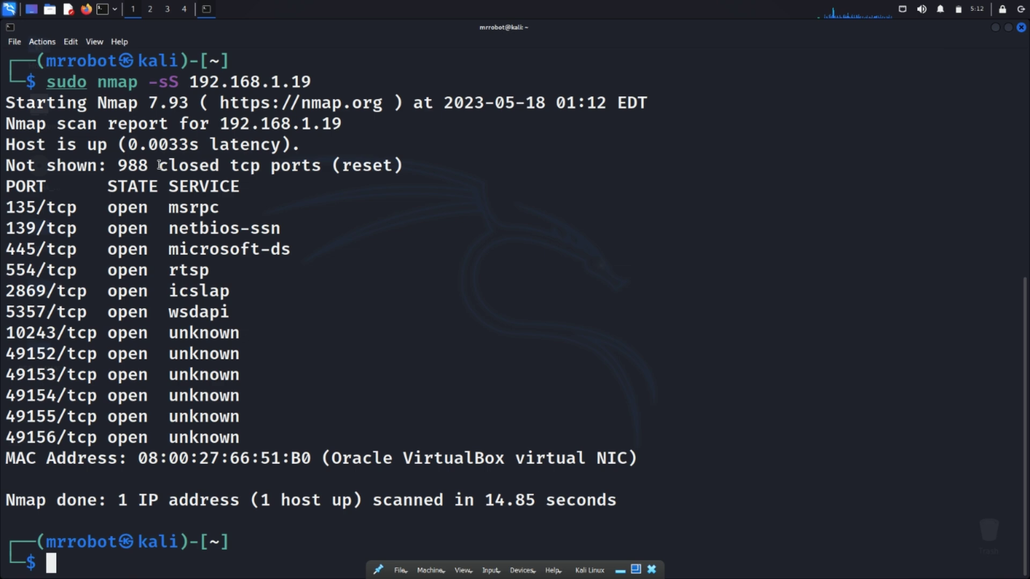
scroll(159, 165, up, 6)
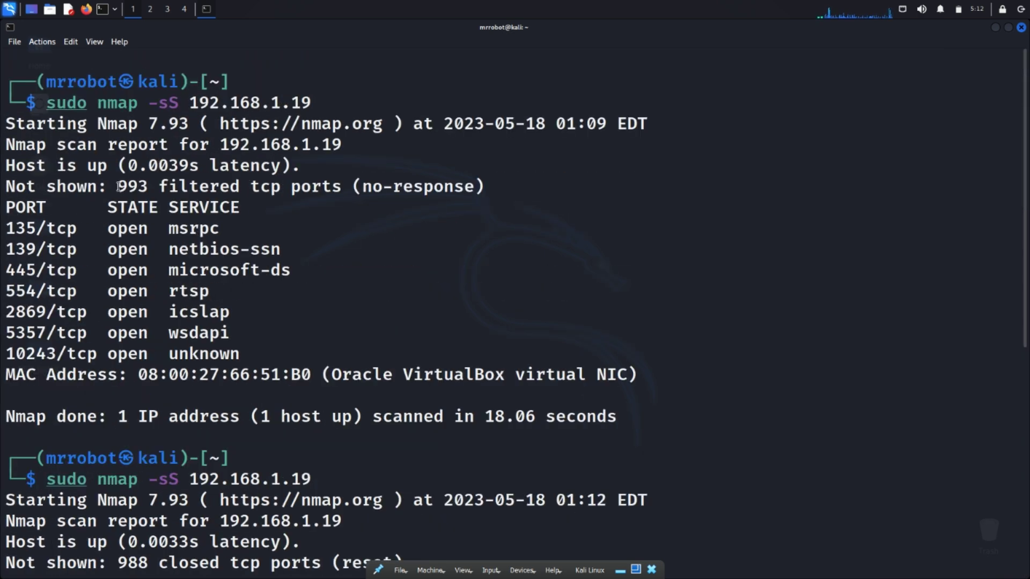
scroll(175, 258, down, 4)
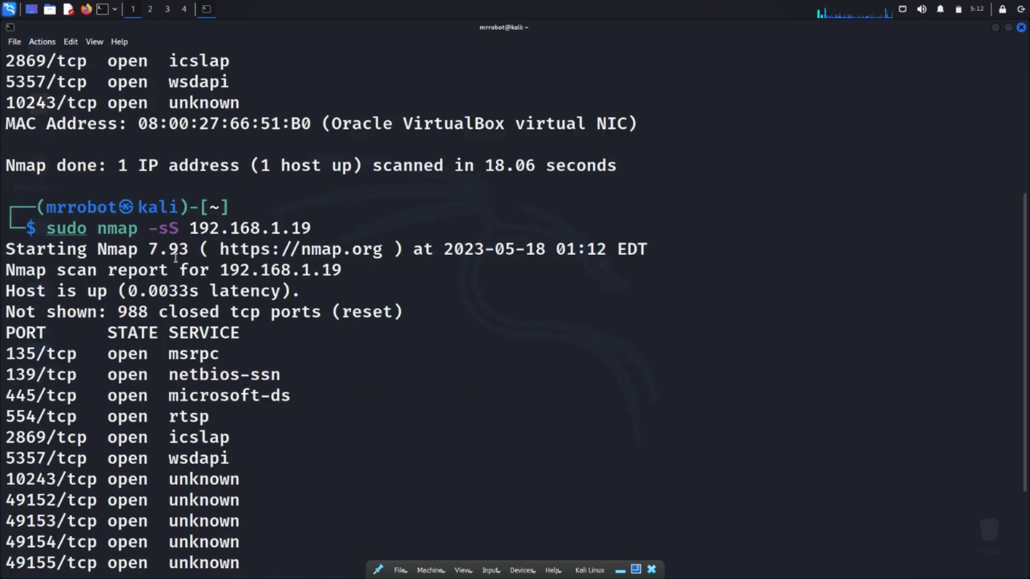
scroll(176, 258, down, 2)
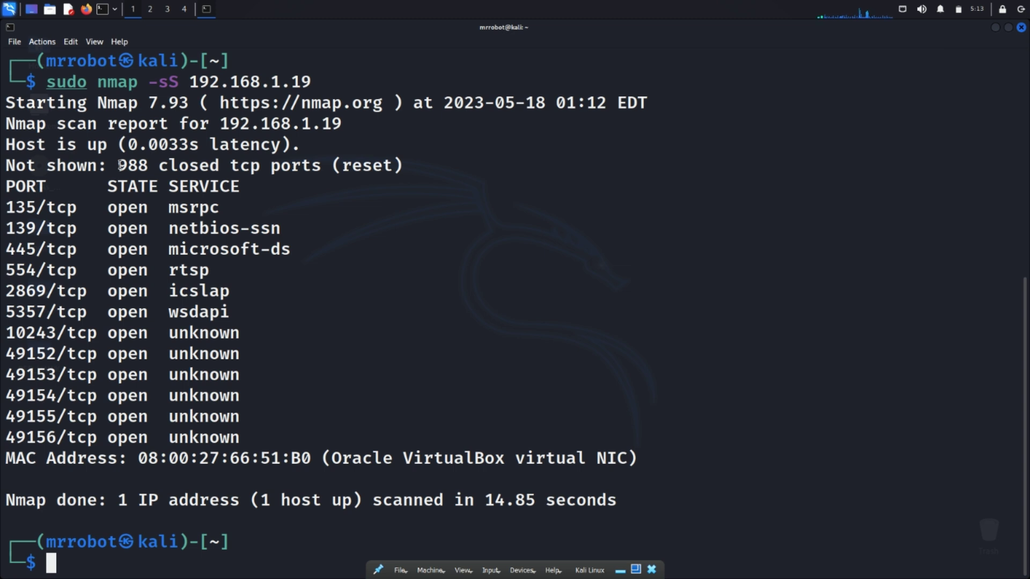
drag(120, 165, 145, 166)
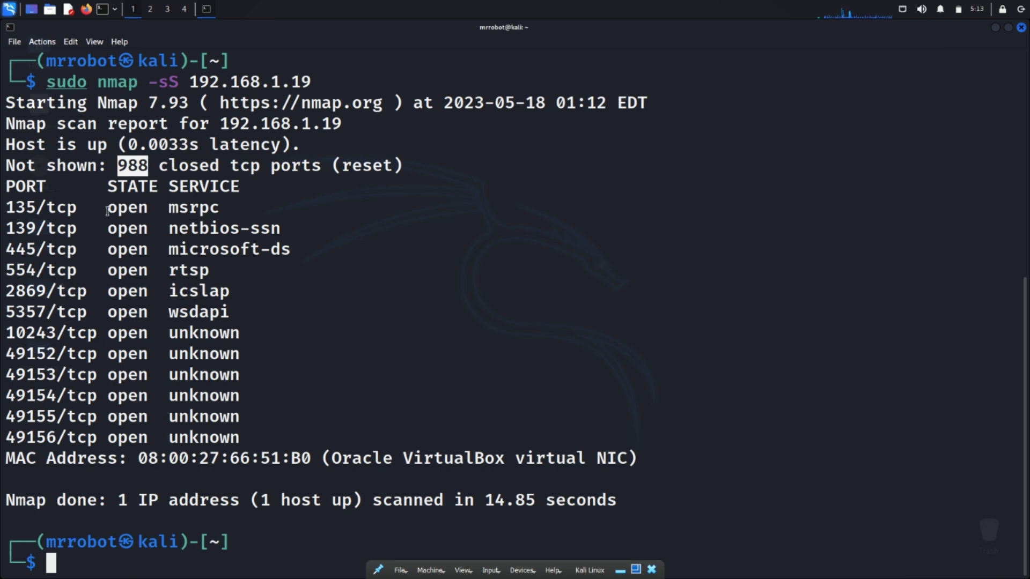
scroll(107, 211, up, 6)
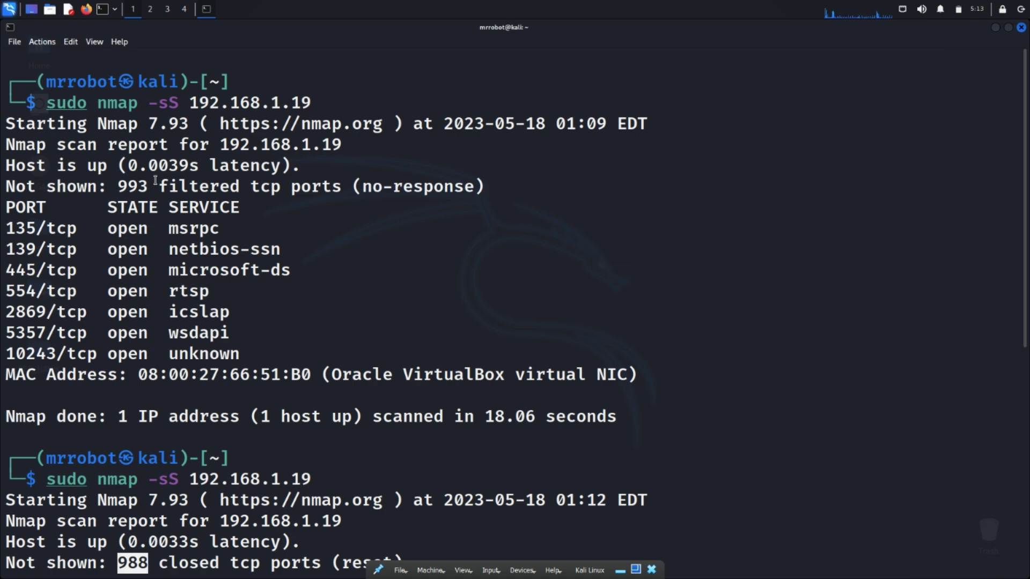
scroll(155, 180, down, 6)
scroll(155, 192, up, 2)
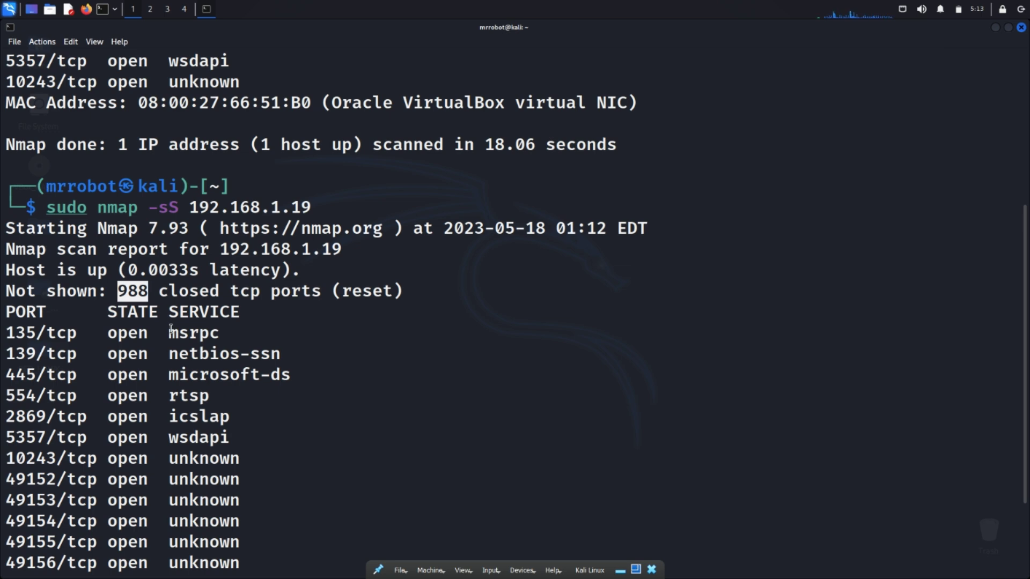
scroll(171, 329, down, 2)
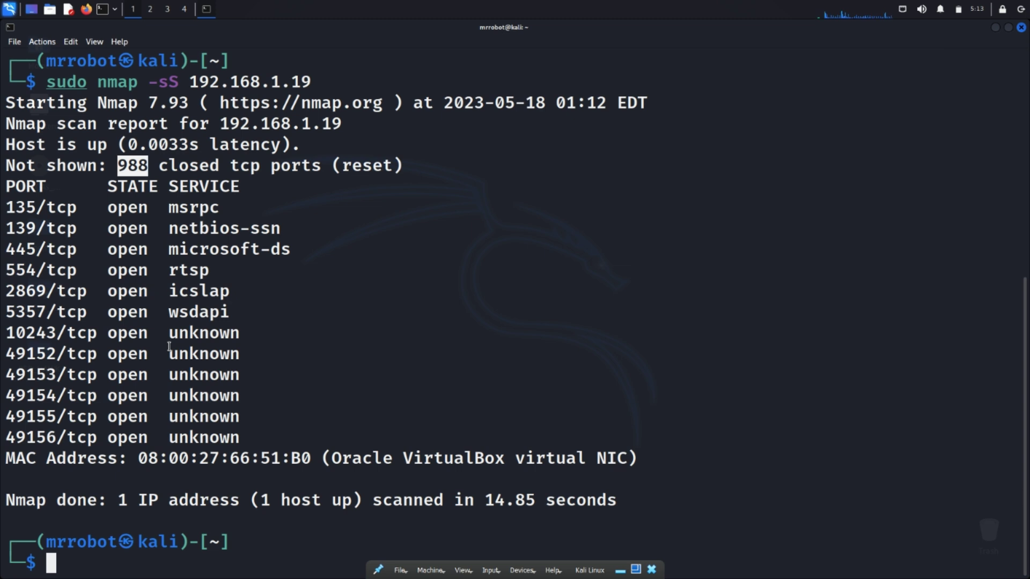
click(656, 253)
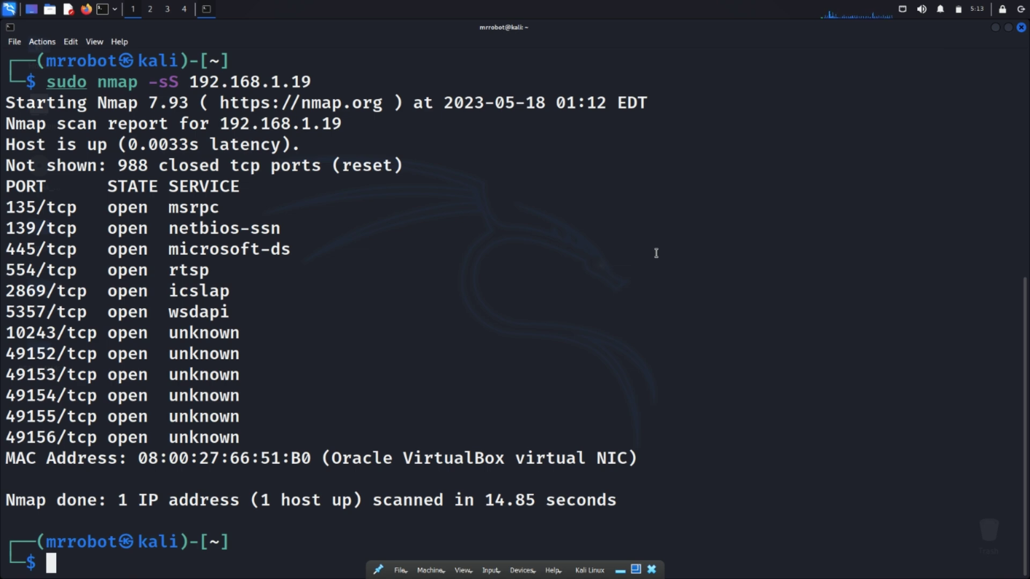
- Clear the terminal and enter the packet fragmentation command sudo nmap -f 192.168.1.19 at the prompt
text(clear)
key(Return)
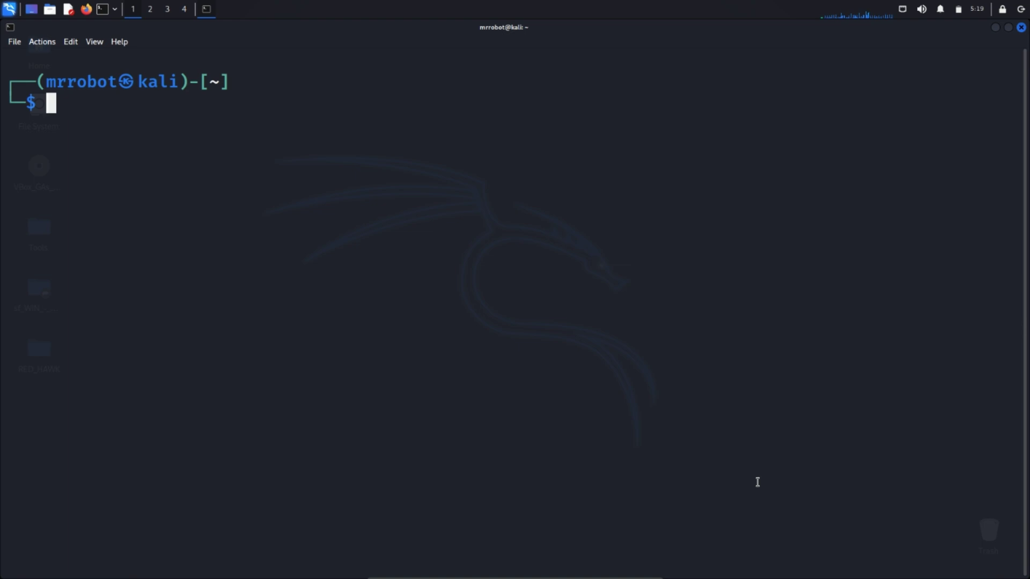
text(sudo)
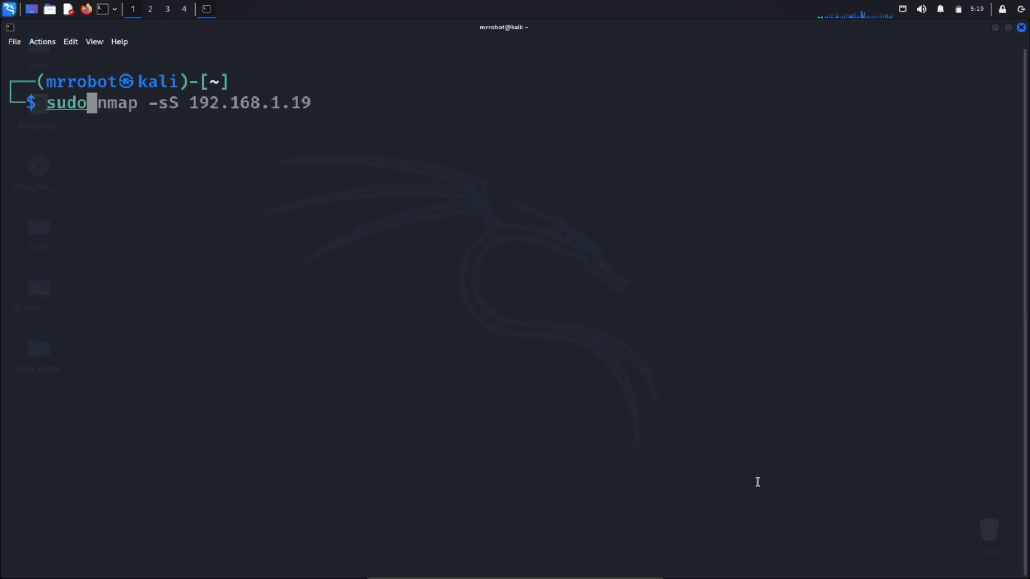
text( nmap -f)
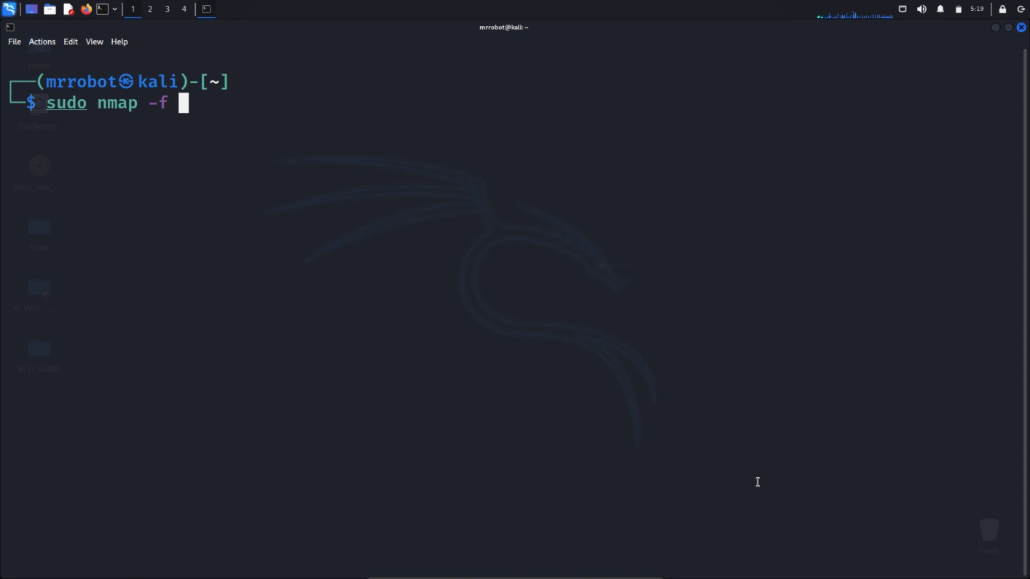
text( 192.)
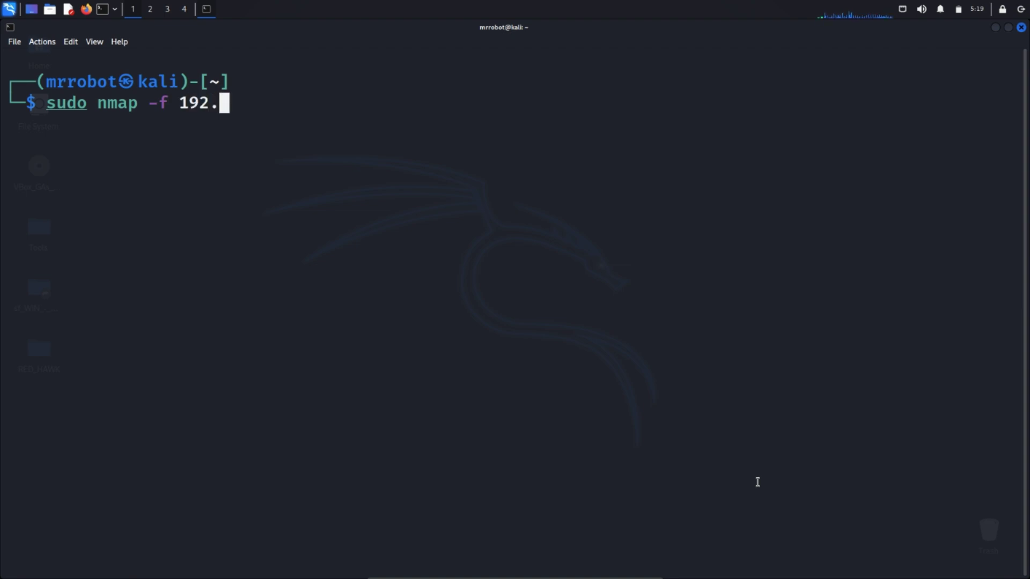
text(168.1.1)
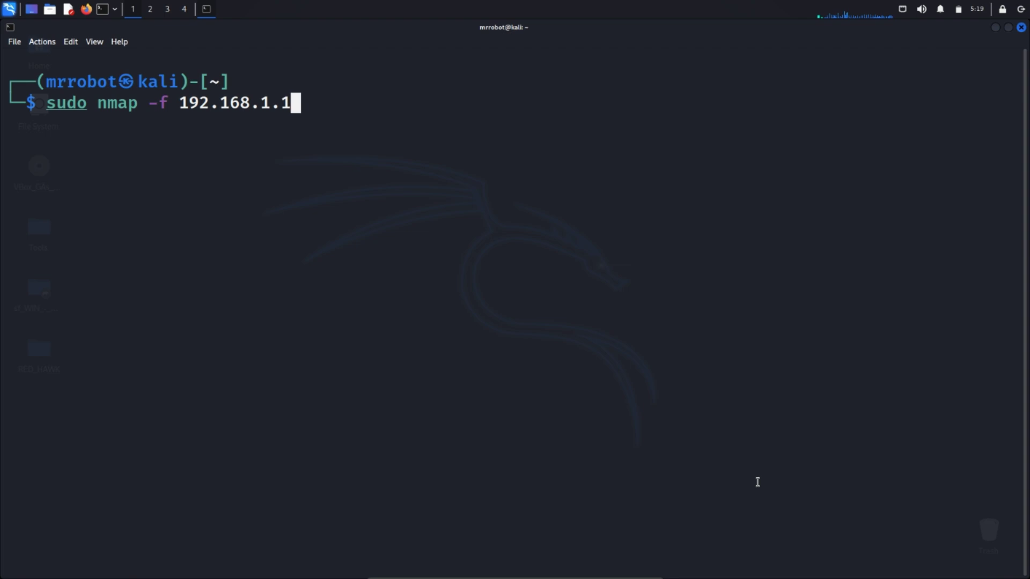
text(9)
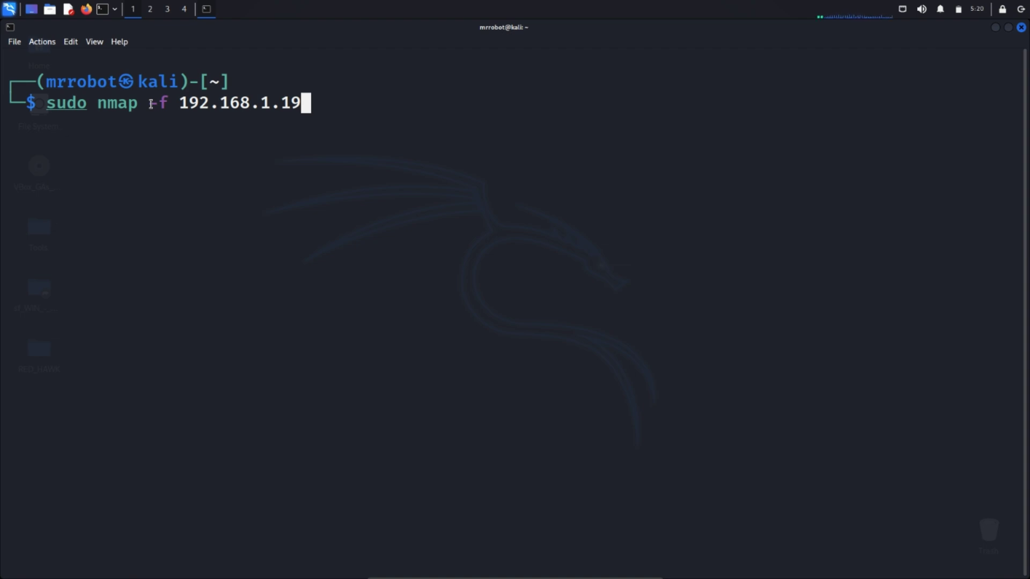
- Insert a second -f option before the target address in the command
key(Left)
key(Left)
key(Left)
key(Left)
key(Left)
key(Left)
key(Left)
key(Left)
key(Left)
key(Left)
key(Left)
key(Left)
text(-f)
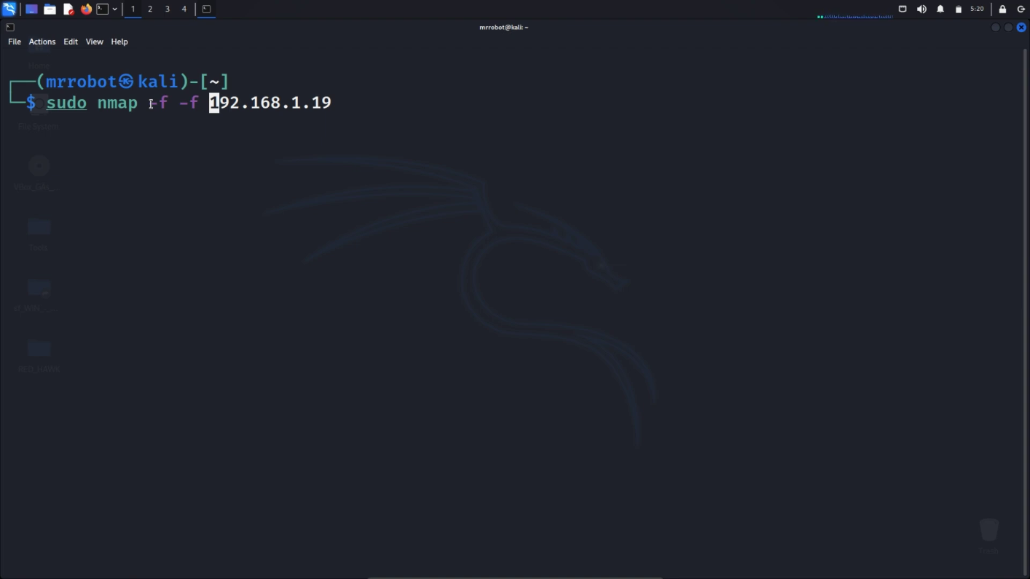
- Replace the two -f options in the command with the --mtu option
key(BackSpace)
key(BackSpace)
key(BackSpace)
key(BackSpace)
key(BackSpace)
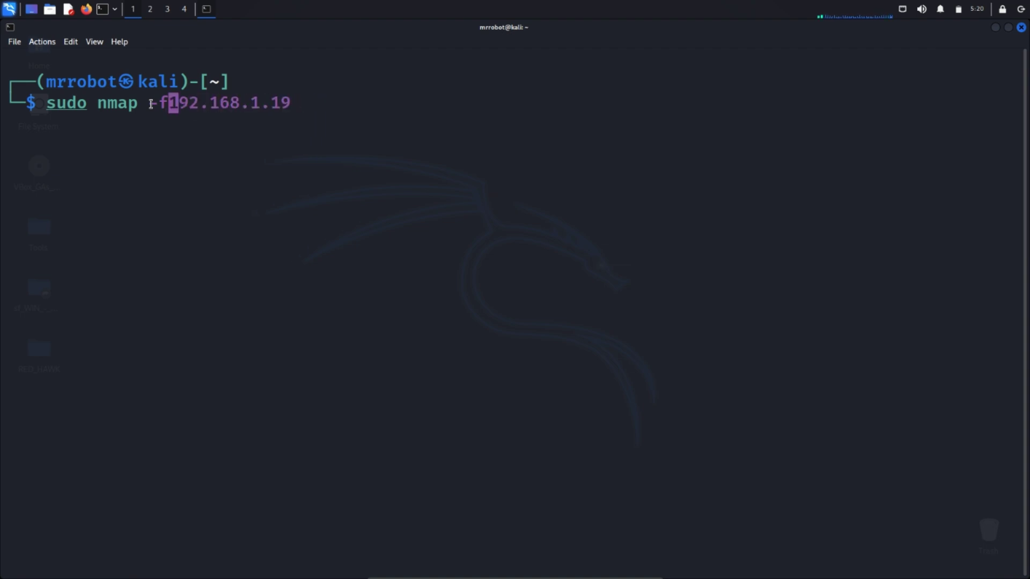
text(-mtu)
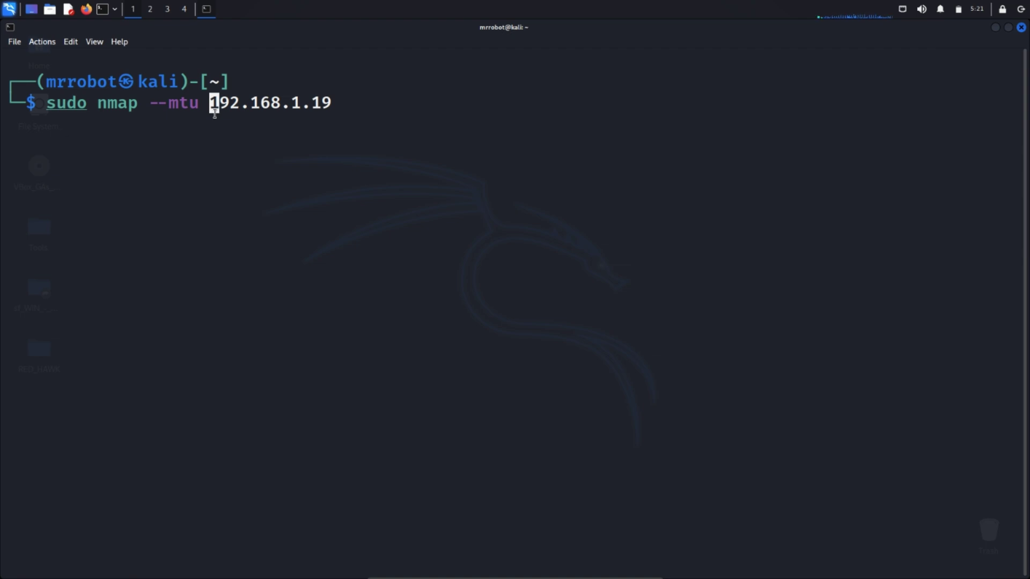
- Change the --mtu option back to a single -f and run the fragmented scan of 192.168.1.19
key(BackSpace)
key(BackSpace)
key(BackSpace)
key(BackSpace)
key(BackSpace)
text(f)
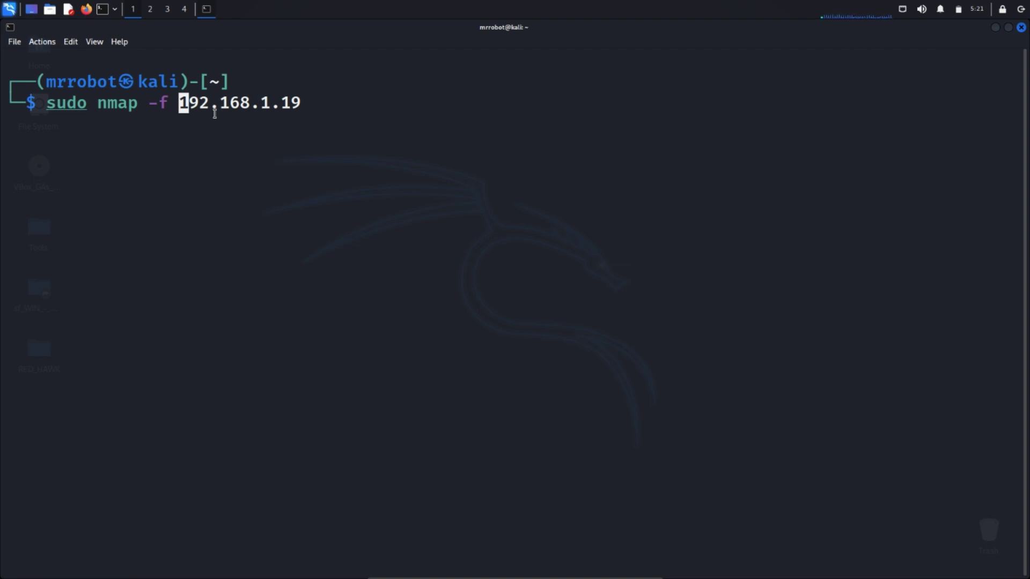
key(Return)
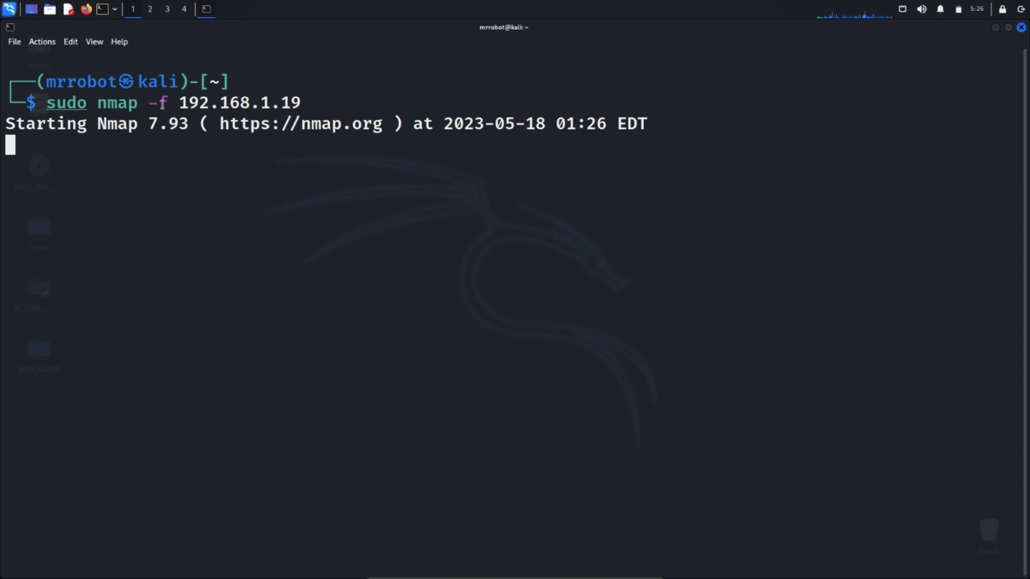
- Examine the -f option in the executed scan command by highlighting it
drag(149, 102, 175, 107)
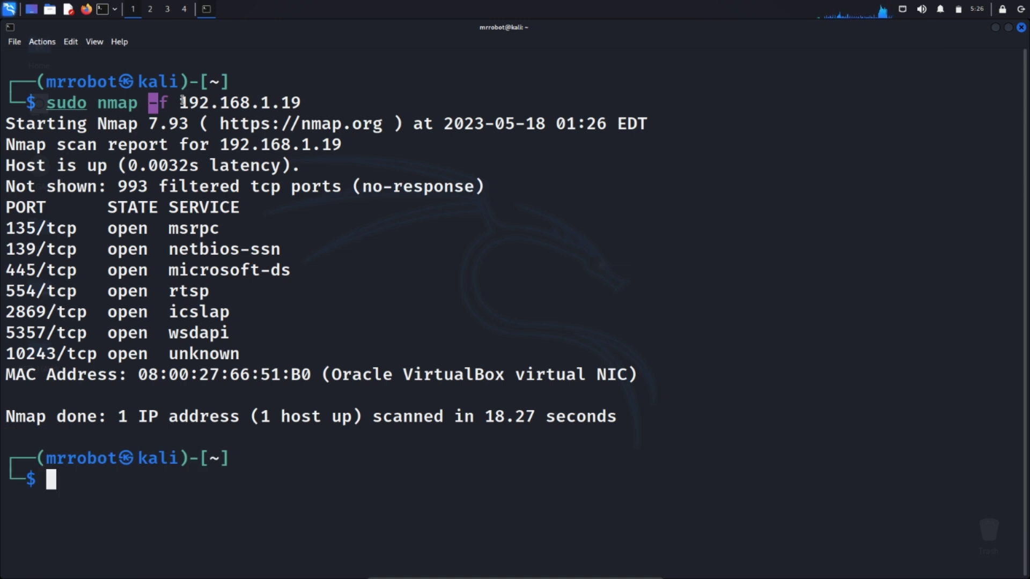
click(172, 102)
drag(150, 102, 167, 104)
click(168, 104)
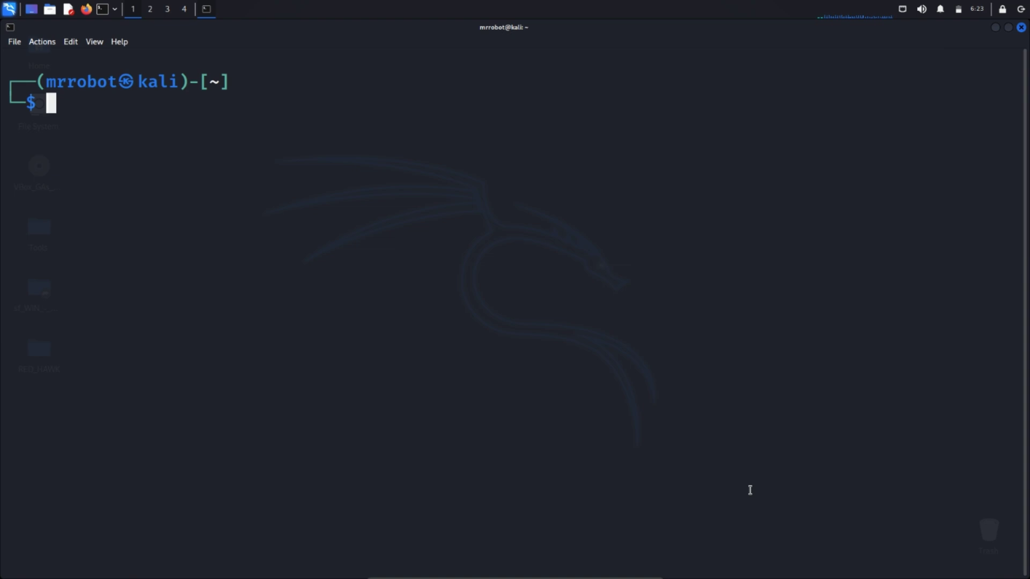
- Enter the decoy scan command sudo nmap -D RND:5 192.168.1.19 at the prompt by adapting the suggested earlier command
key(Up)
key(Right)
key(Right)
key(Right)
key(Right)
key(Right)
key(Right)
key(Right)
key(Right)
key(Right)
key(Right)
key(Right)
key(Right)
key(Right)
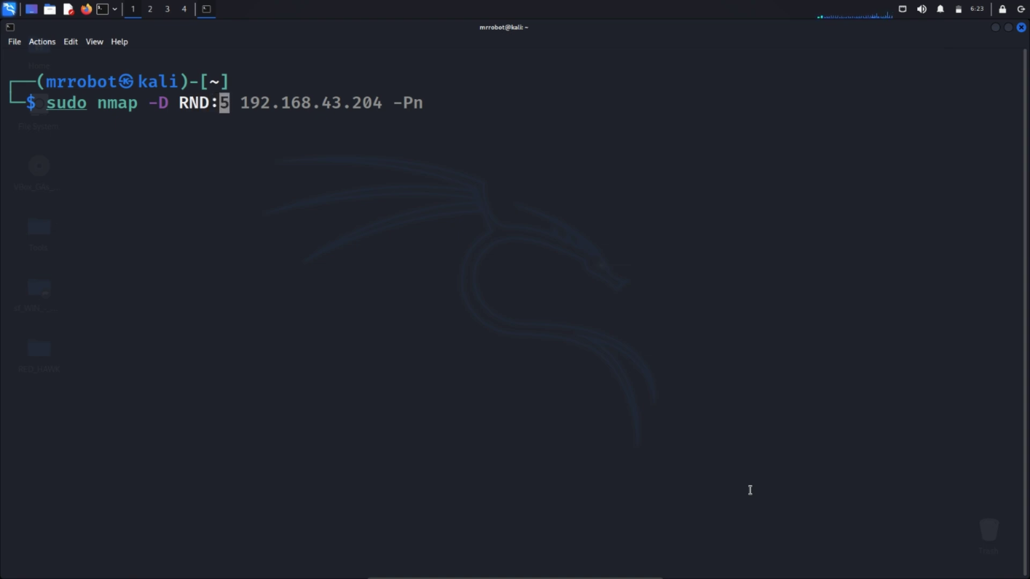
key(Right)
key(Right)
key(Right)
key(Right)
key(Right)
key(Right)
text(8.1.)
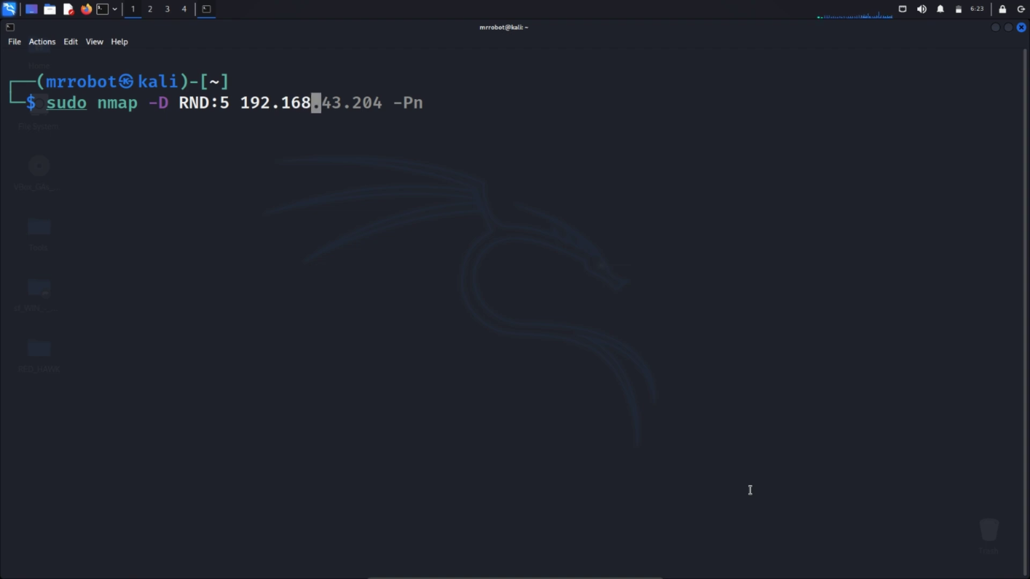
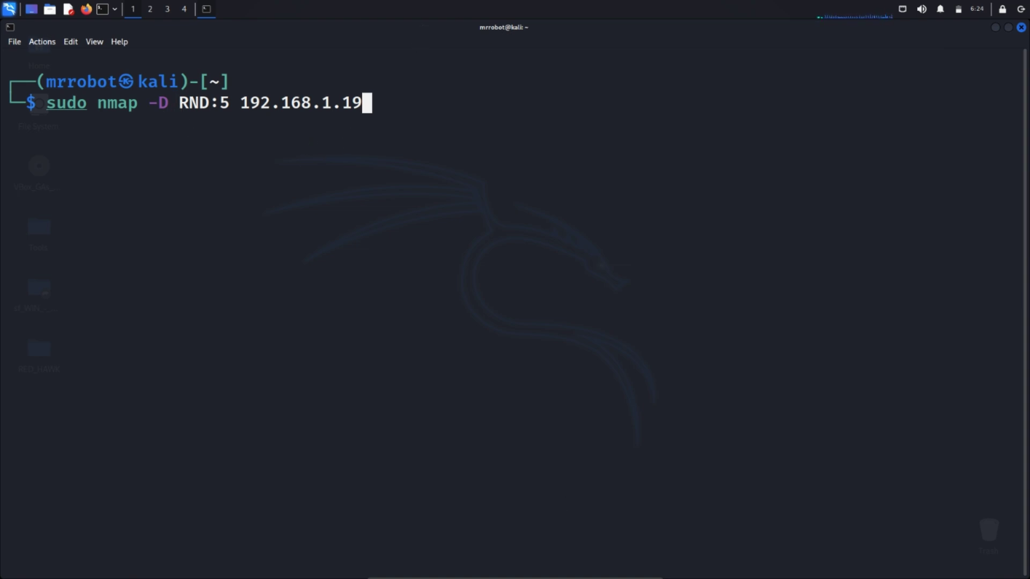
- Leave the Kali Linux virtual machine for the Windows host and launch Wireshark as administrator
click(622, 571)
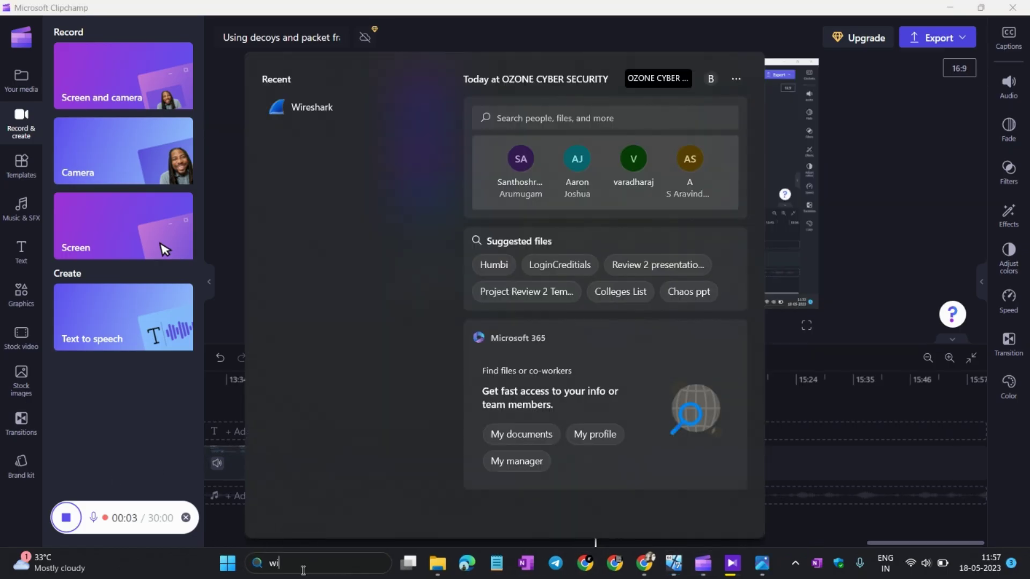
text(wire)
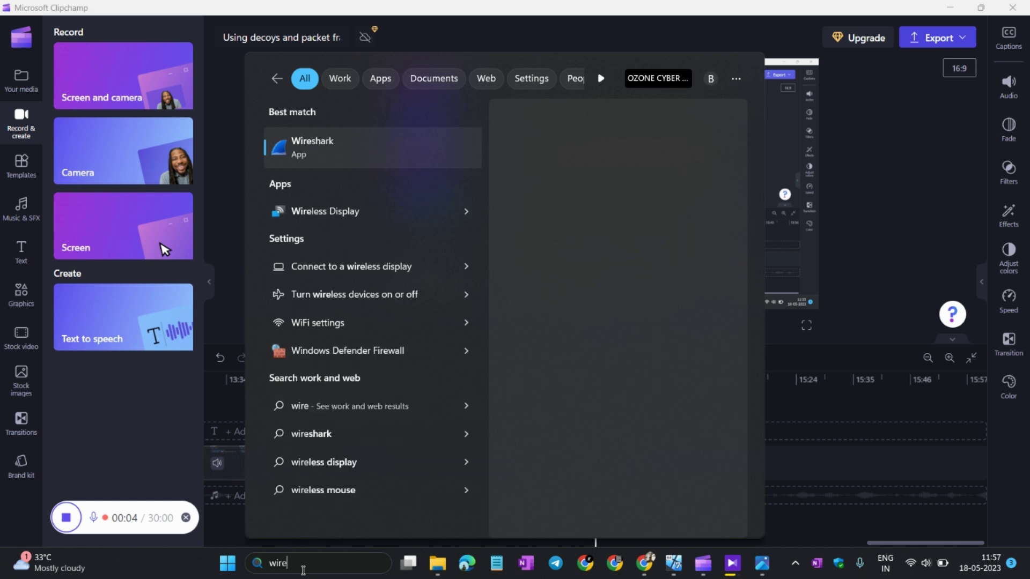
text(shark)
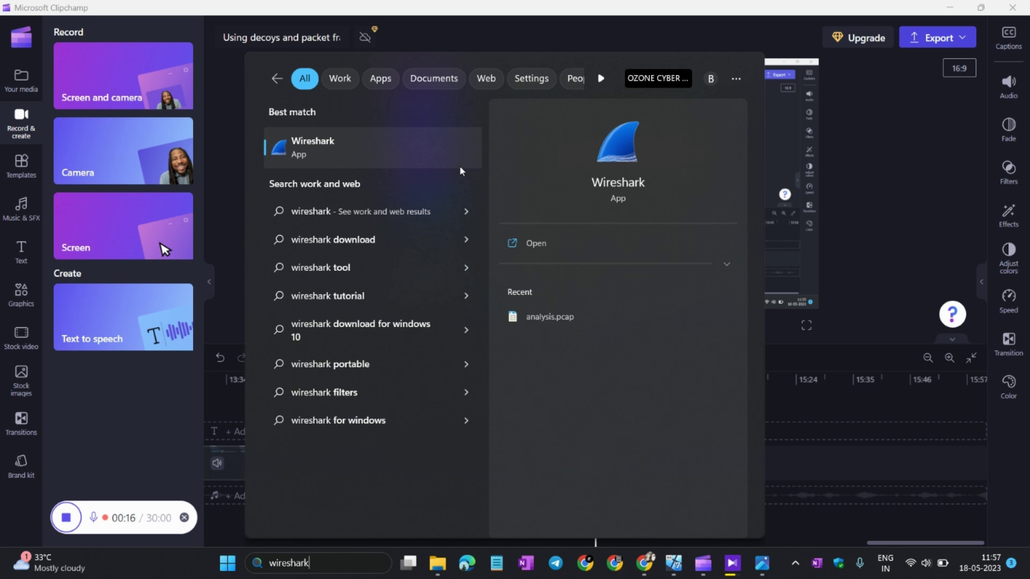
right_click(384, 154)
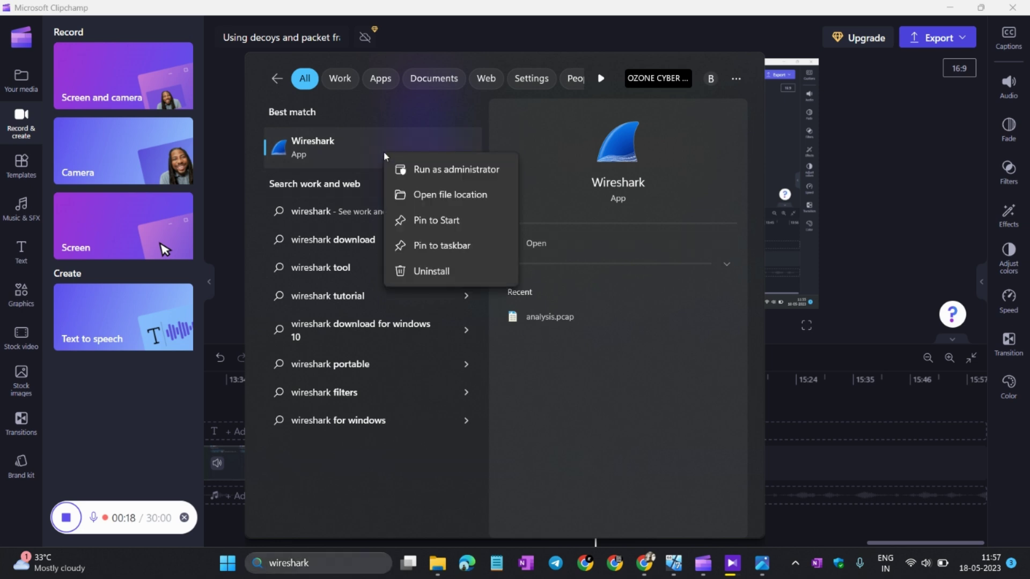
click(394, 169)
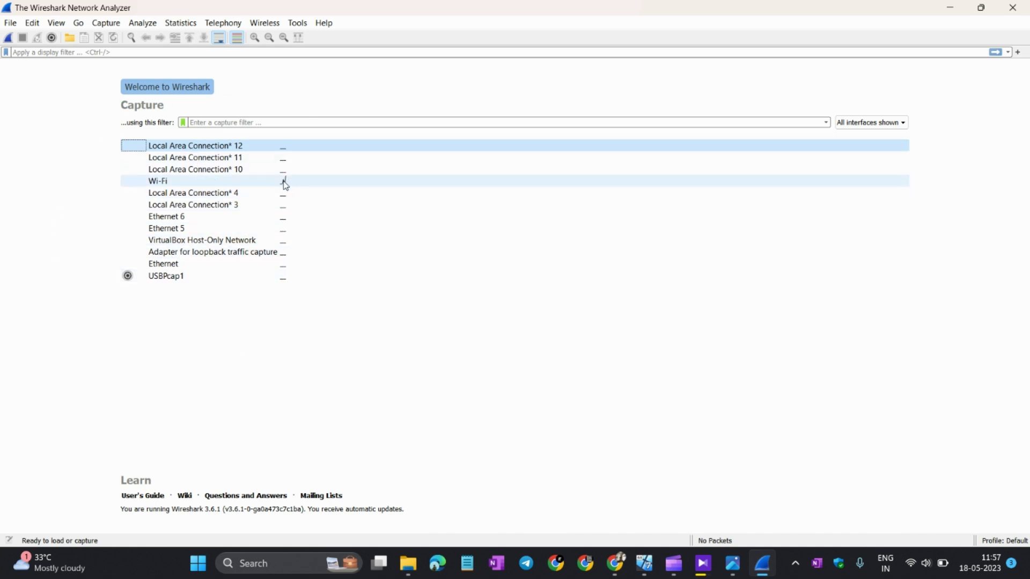
mouse_move(286, 187)
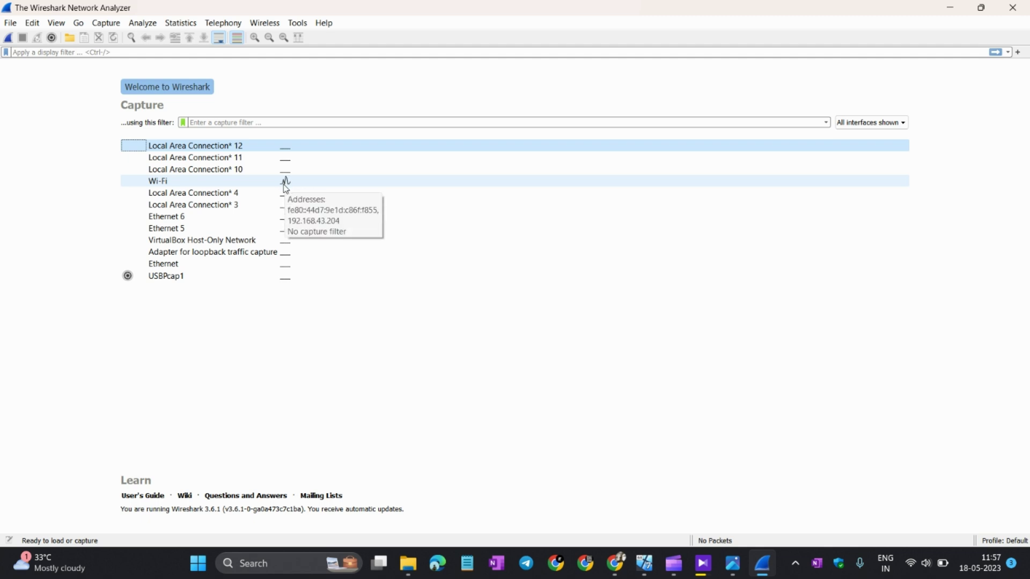
- Start a live capture on the Wi-Fi interface and select the first captured packet
double_click(284, 183)
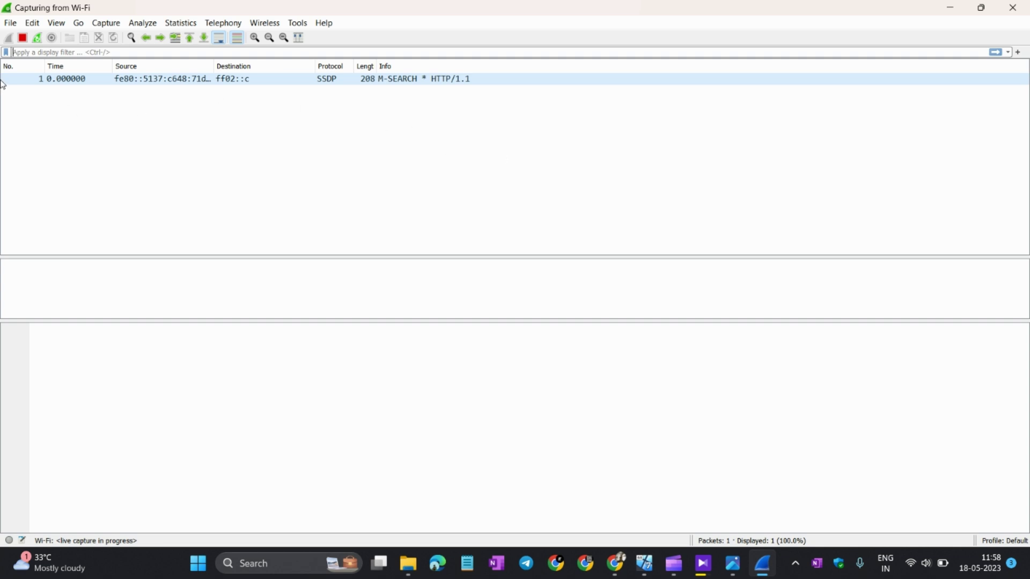
click(166, 79)
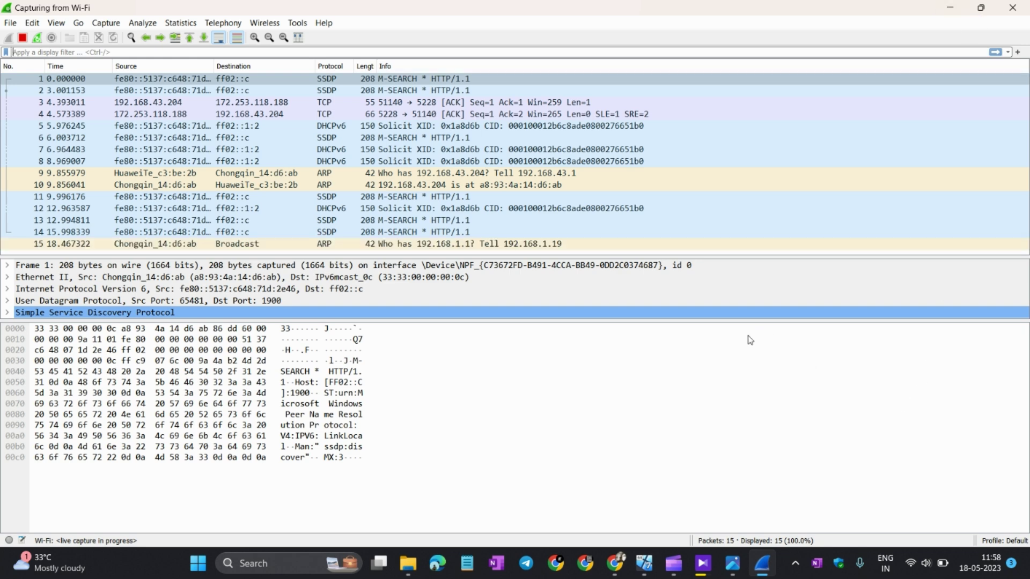
mouse_move(645, 563)
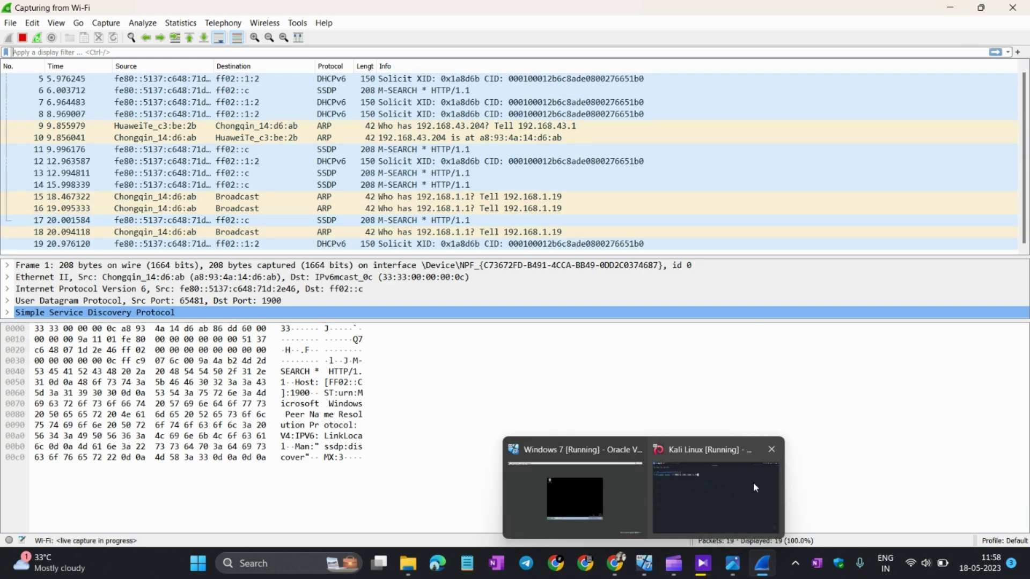
click(753, 481)
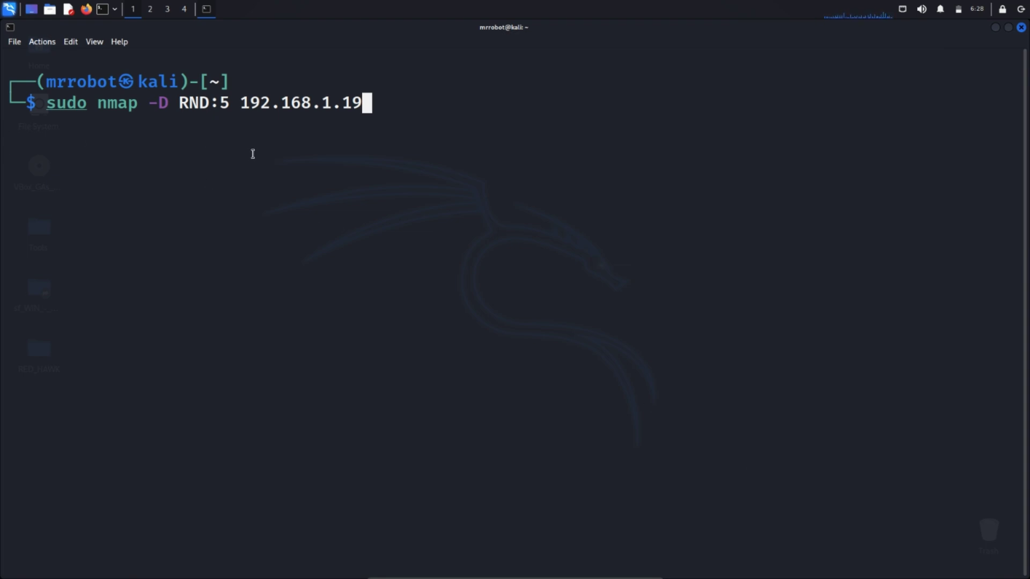
mouse_move(515, 576)
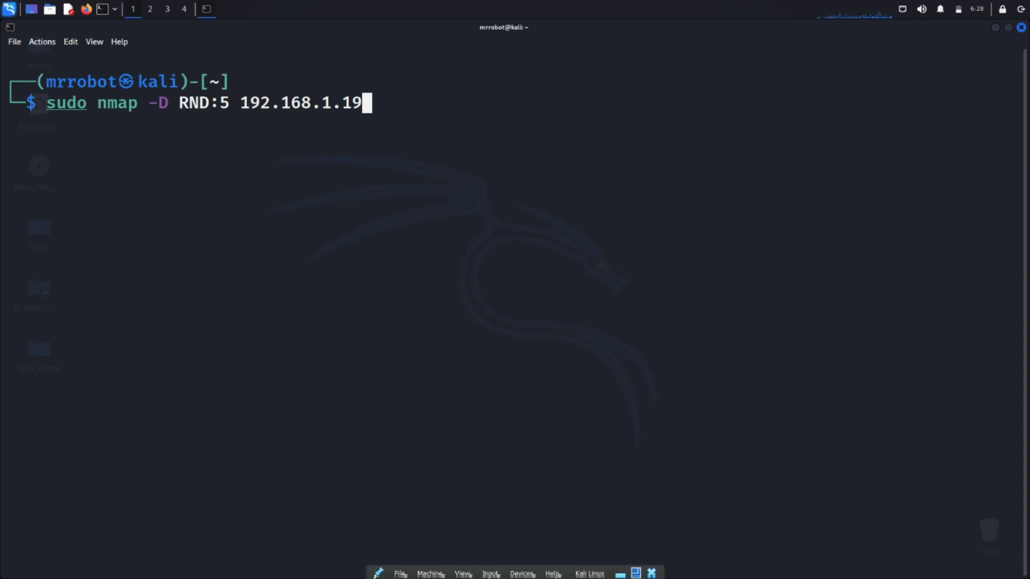
click(636, 576)
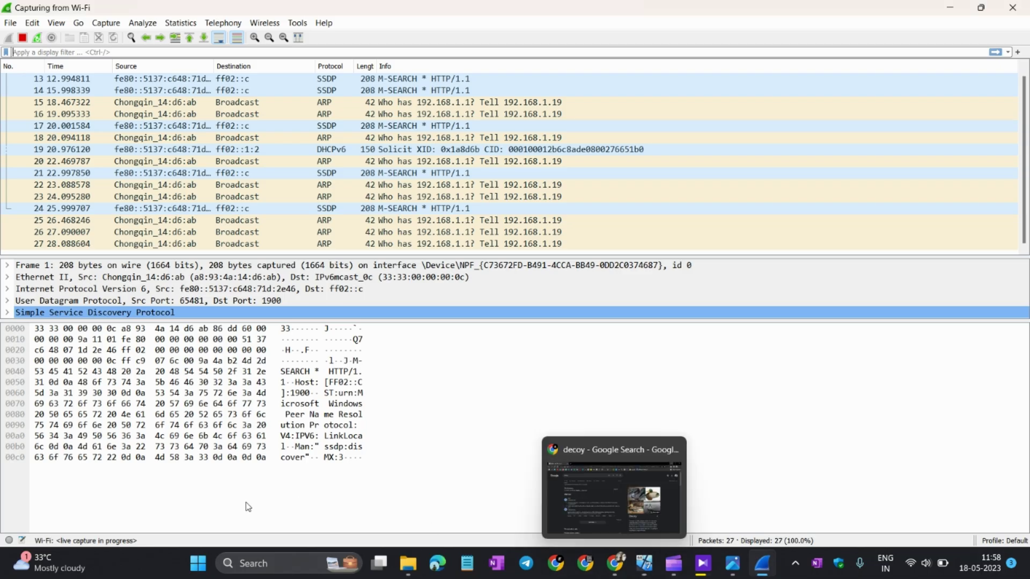
- Open Command Prompt on the Windows host and run ipconfig to list its network adapter settings
click(270, 570)
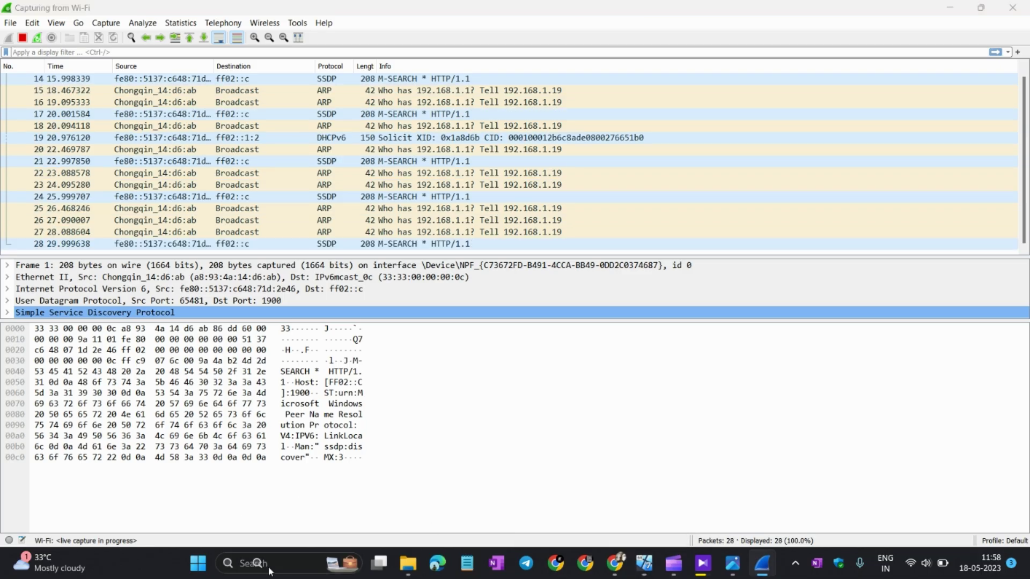
text(cmd)
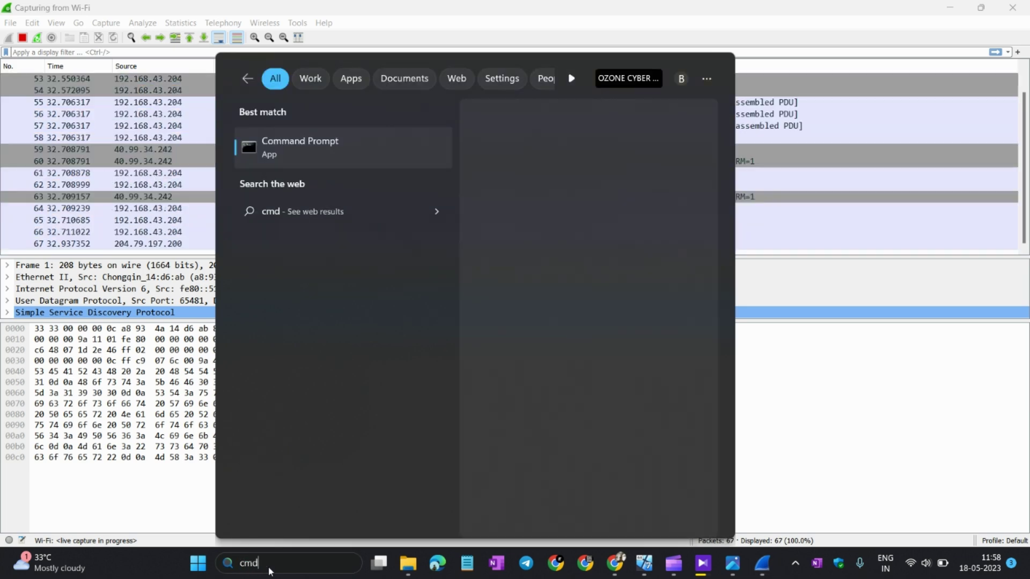
click(320, 143)
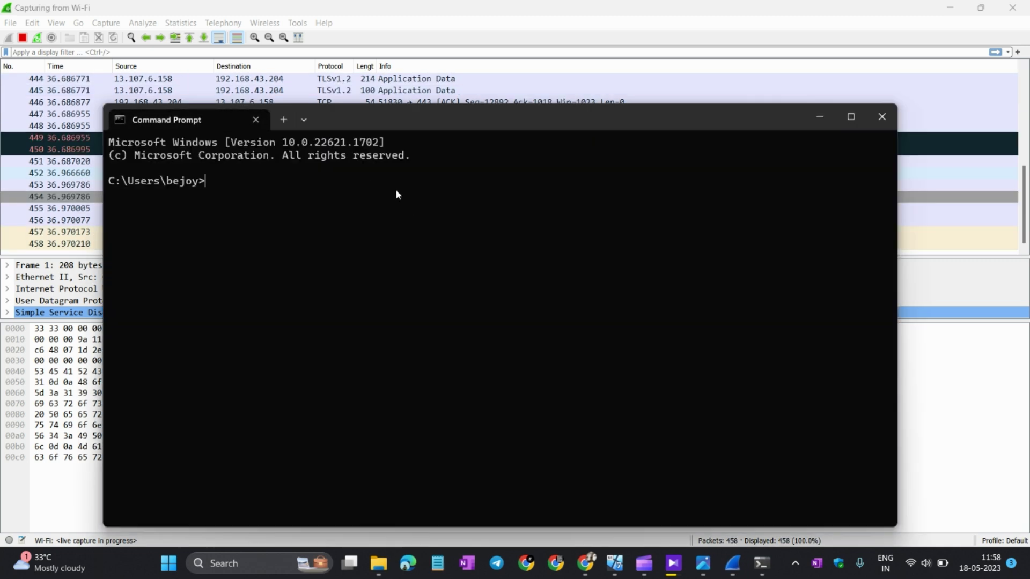
text(ipconfig)
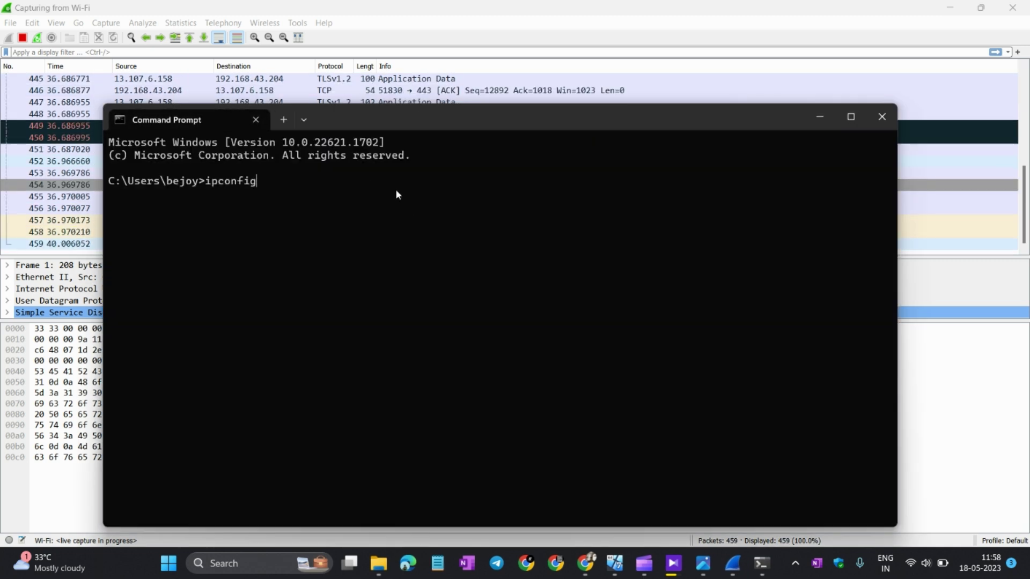
key(Return)
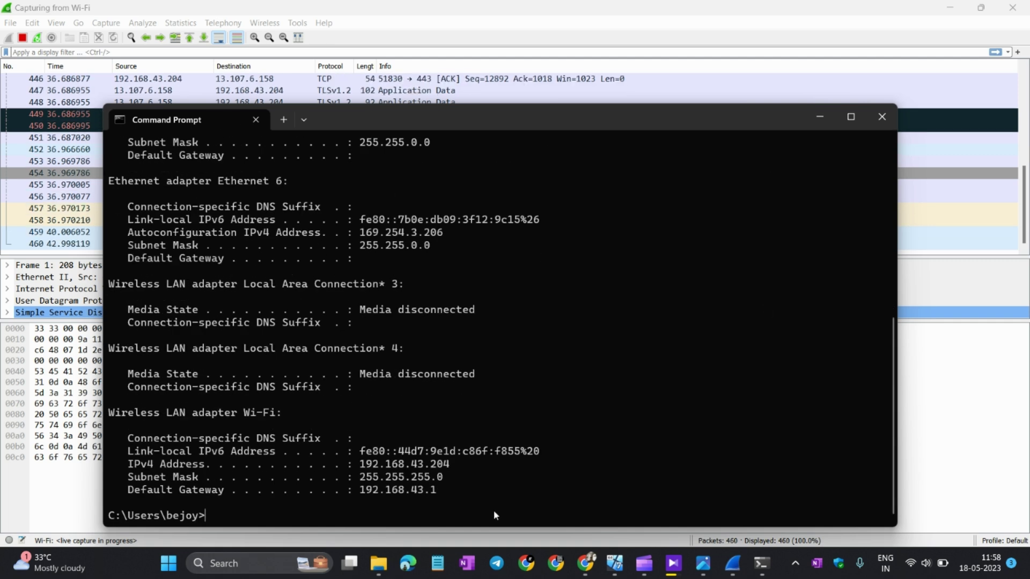
- Examine the Wi-Fi adapter's IPv4 address in the ipconfig output by highlighting it and its network portion
drag(360, 465, 447, 470)
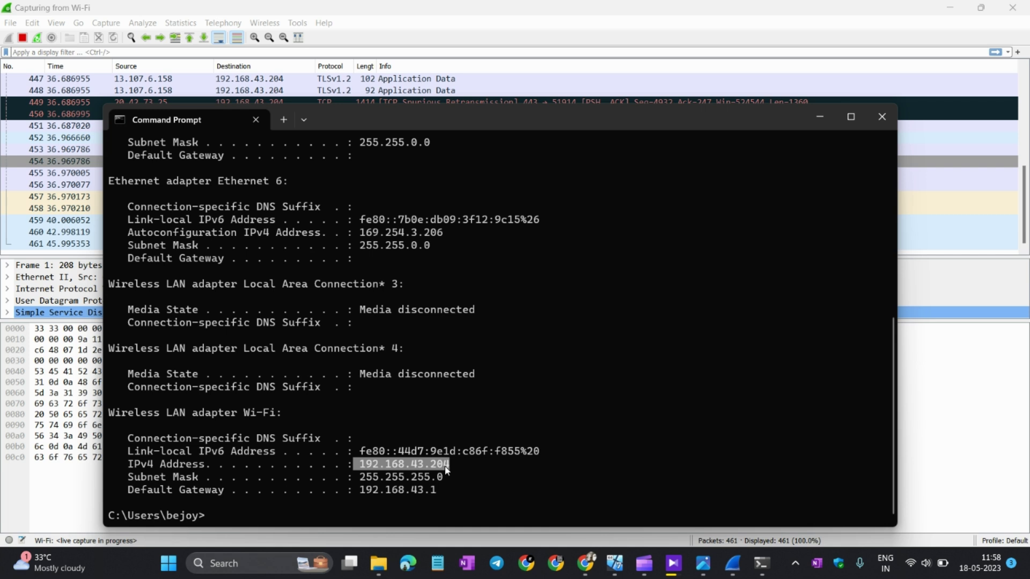
key(ctrl+c)
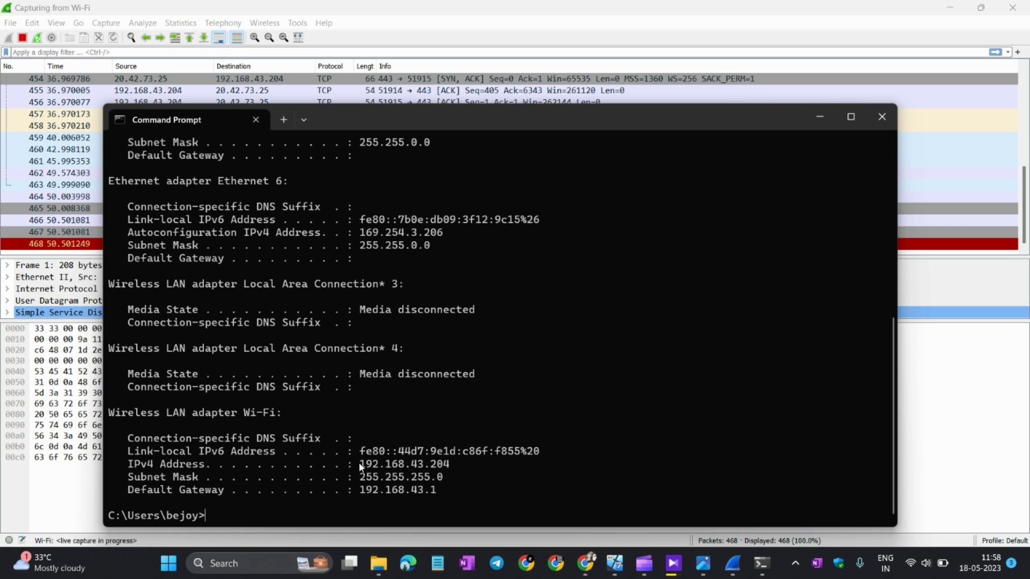
drag(360, 466, 423, 466)
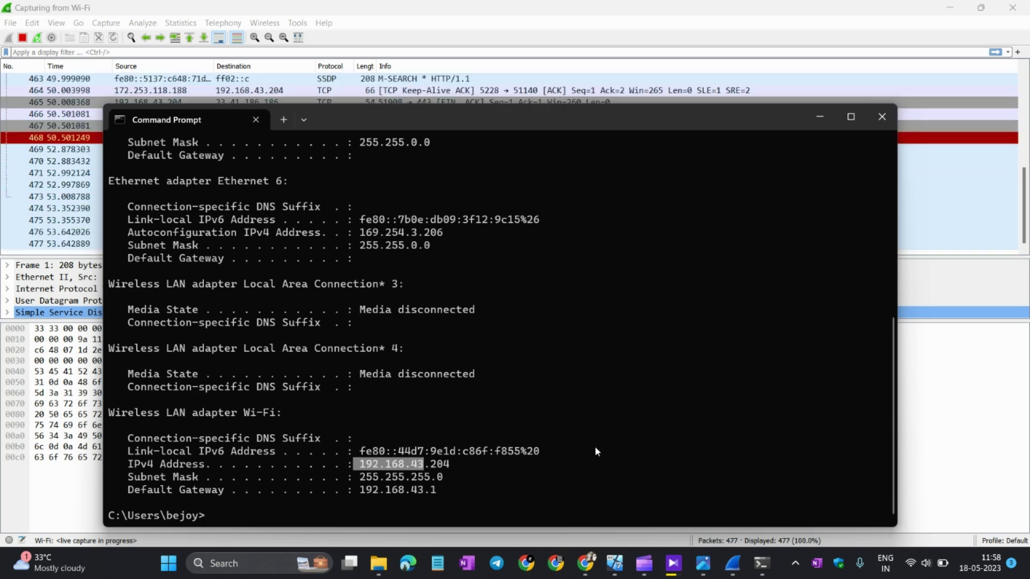
- Minimize the Command Prompt window and switch to the Kali Linux virtual machine with the prepared decoy scan command
click(818, 116)
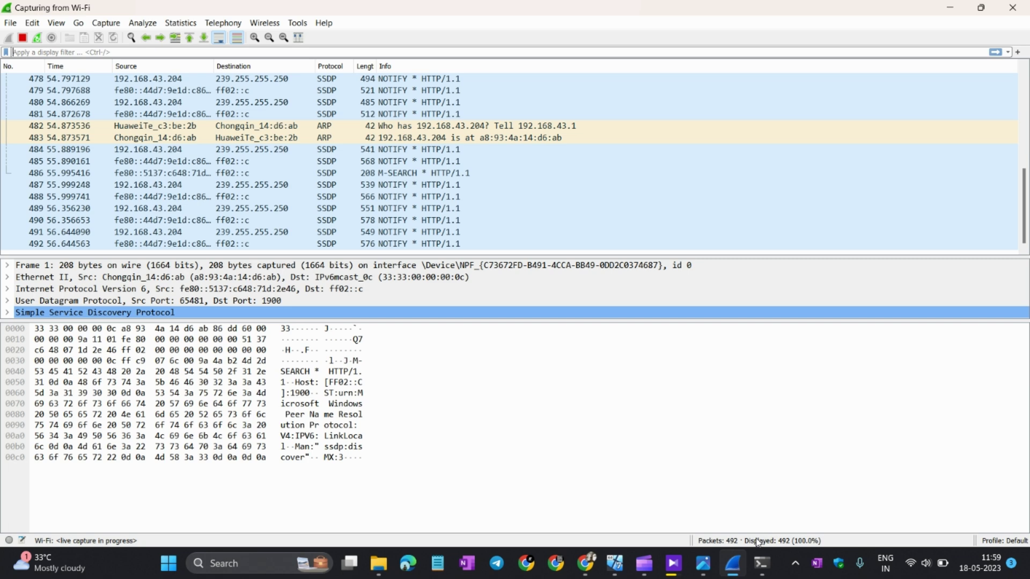
mouse_move(615, 560)
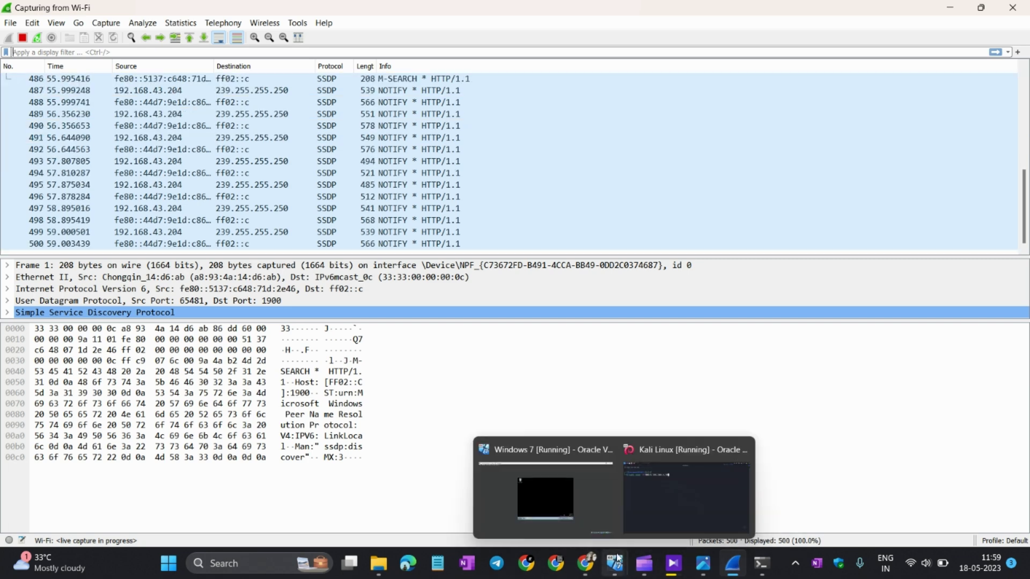
click(674, 490)
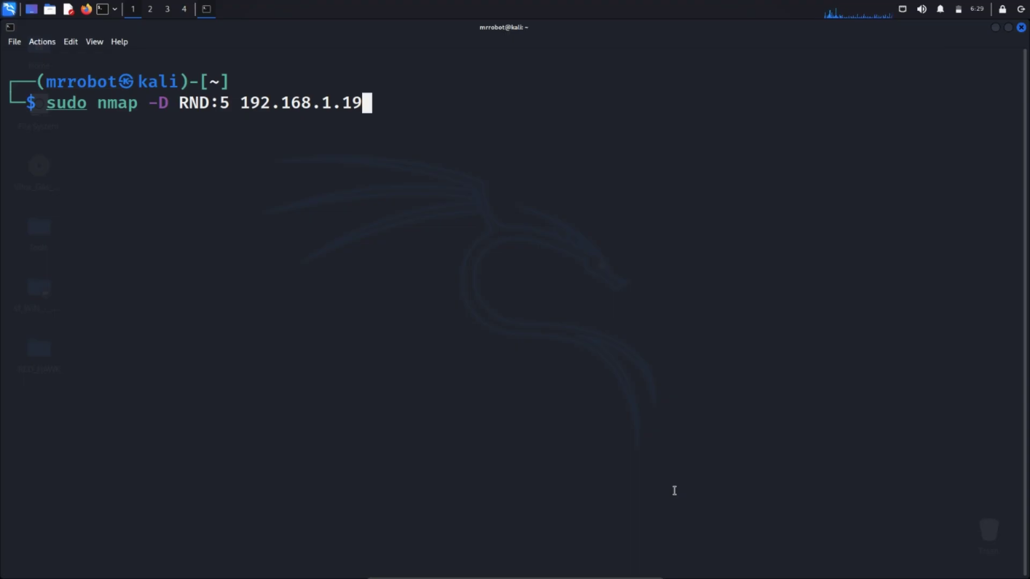